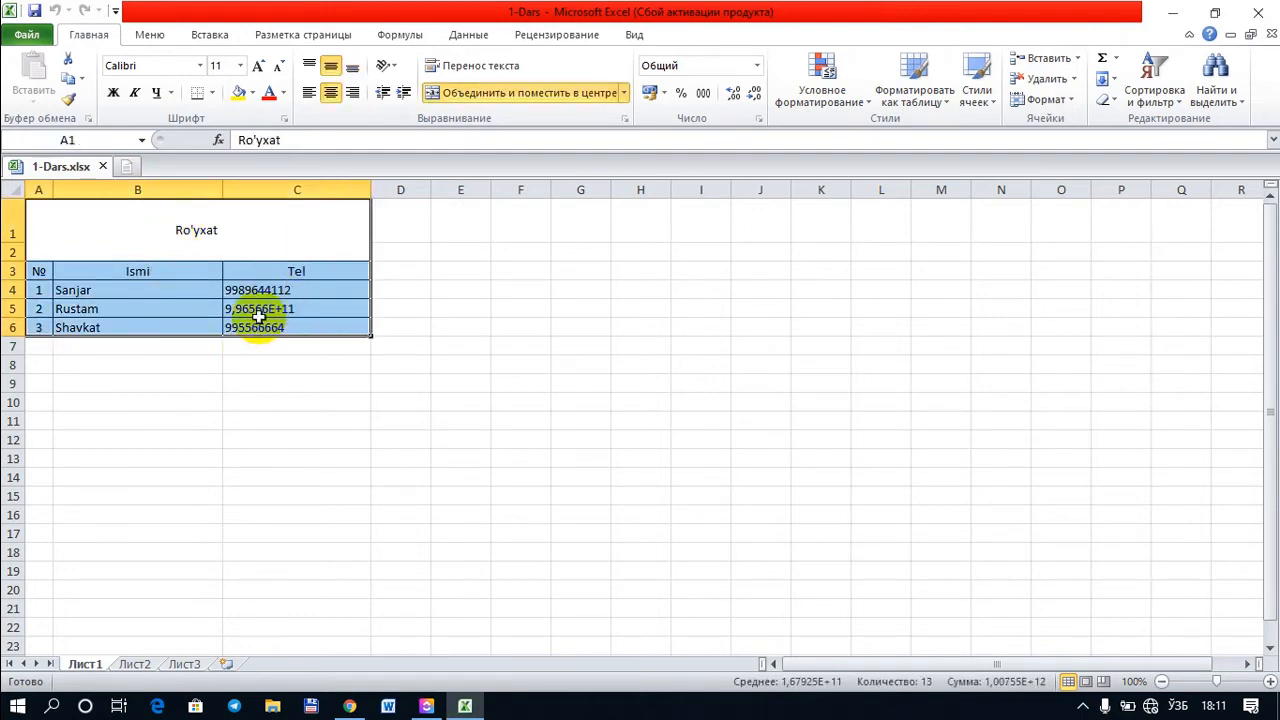
# Step: Apply bold, italic and underline formatting to the merged title cell "Ro'yxat"
pyautogui.click(199, 233)
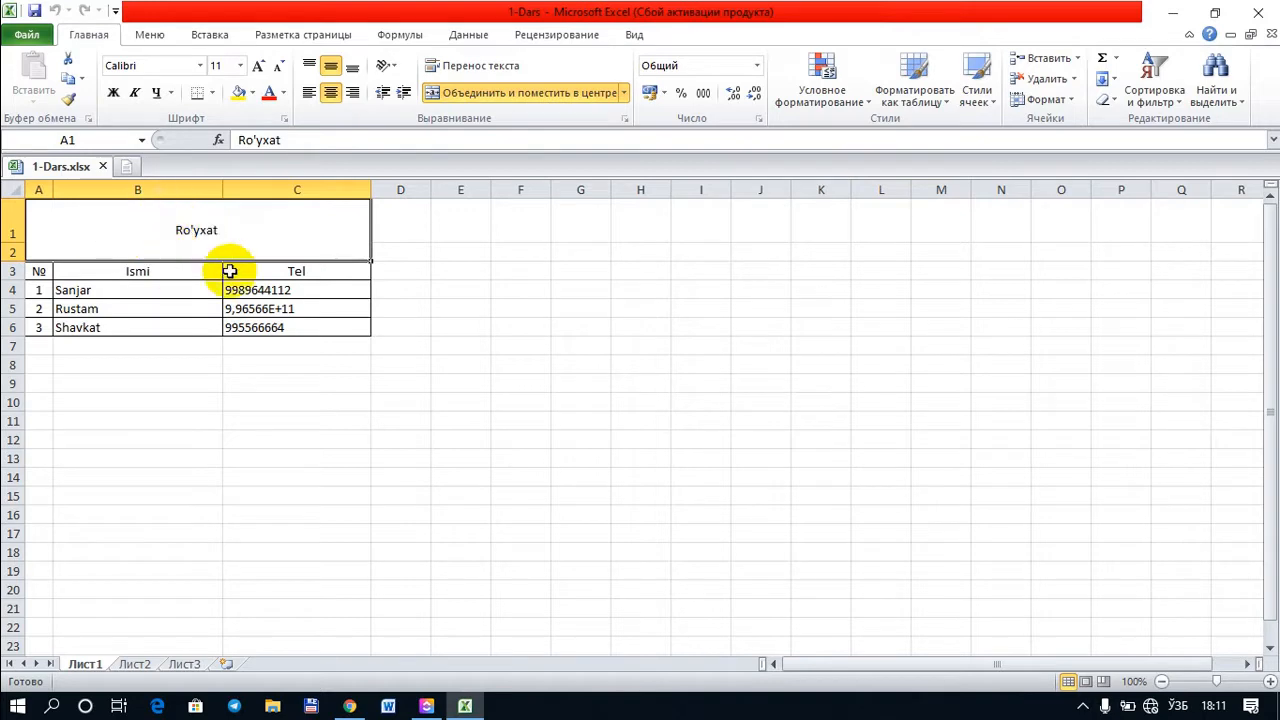
pyautogui.click(280, 287)
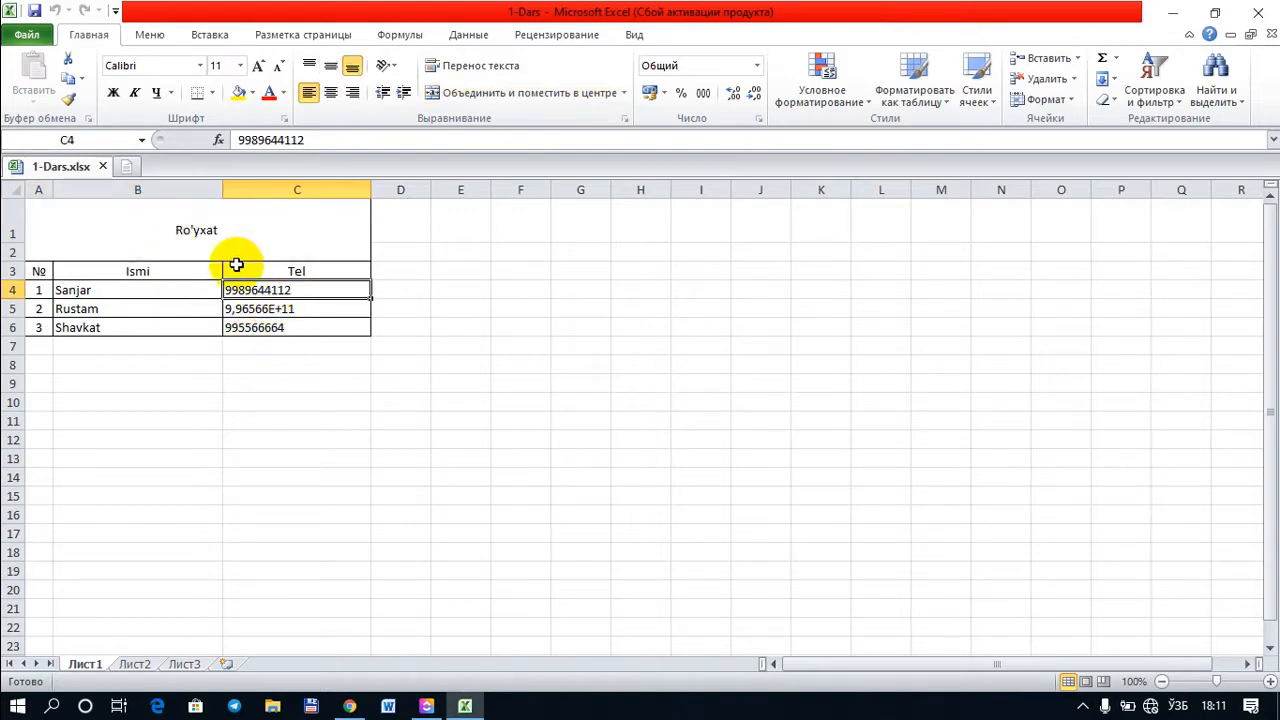
pyautogui.click(256, 226)
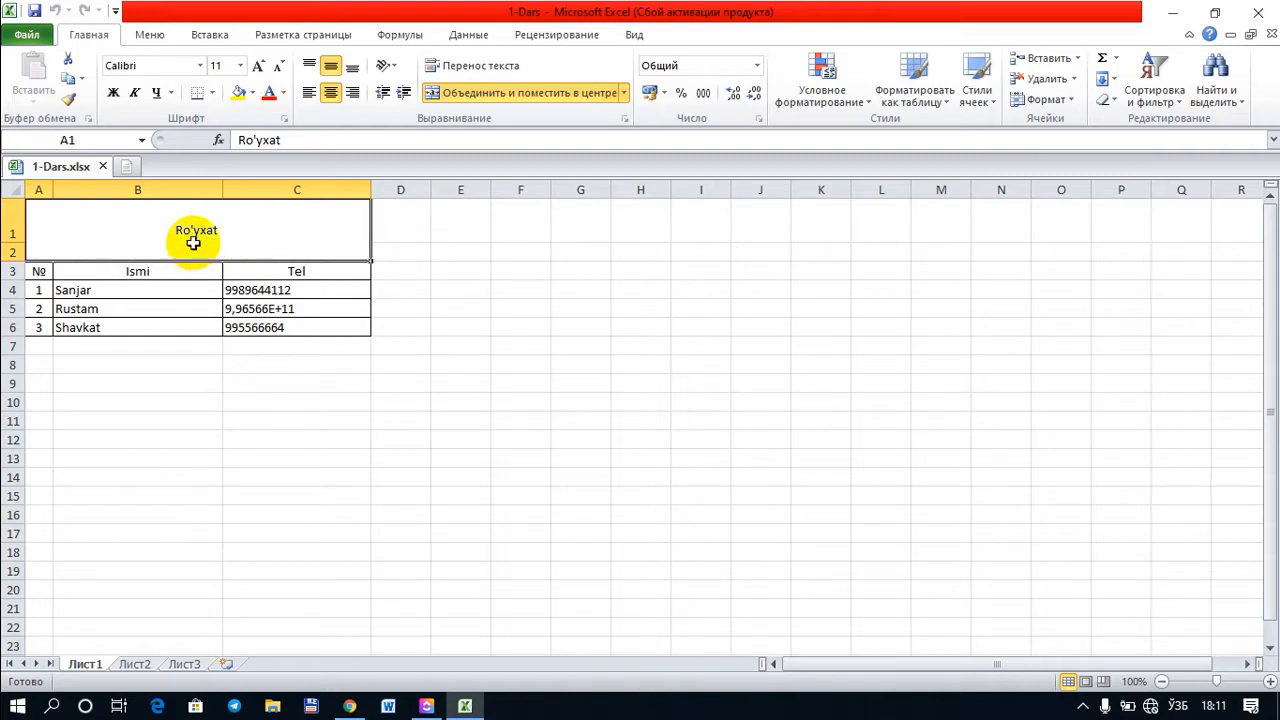
pyautogui.click(115, 94)
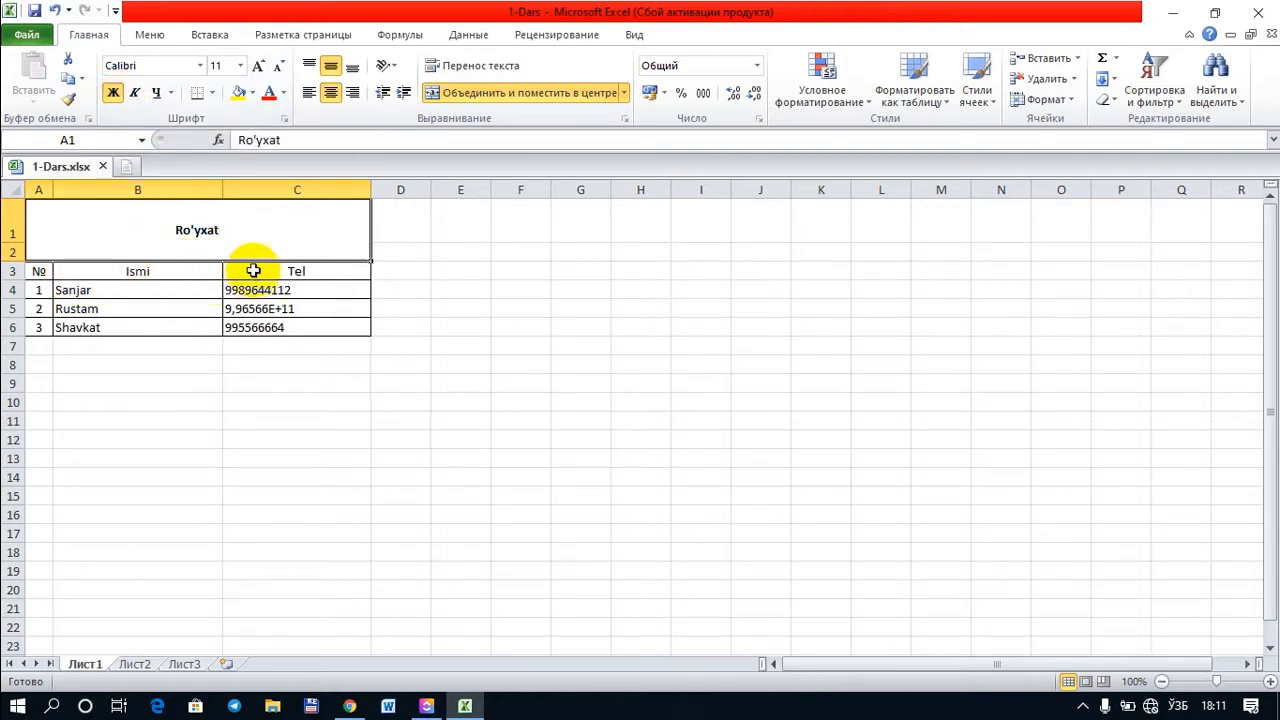
pyautogui.click(133, 95)
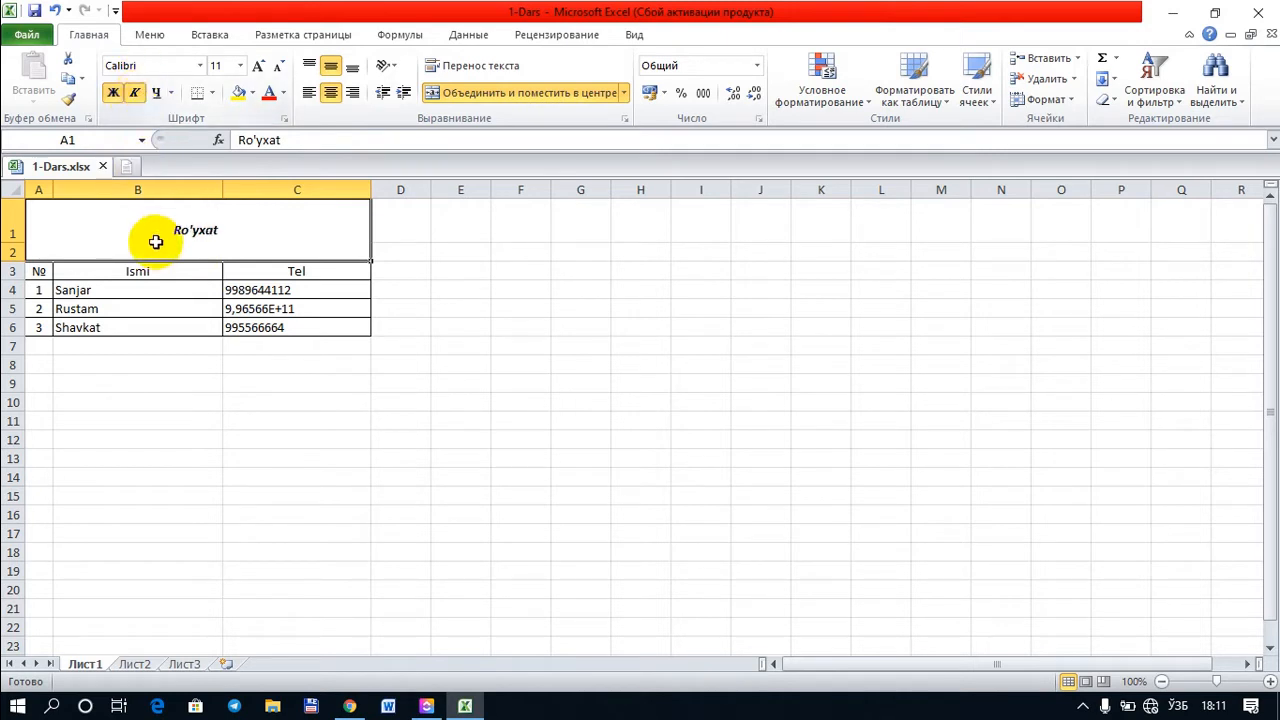
pyautogui.click(155, 94)
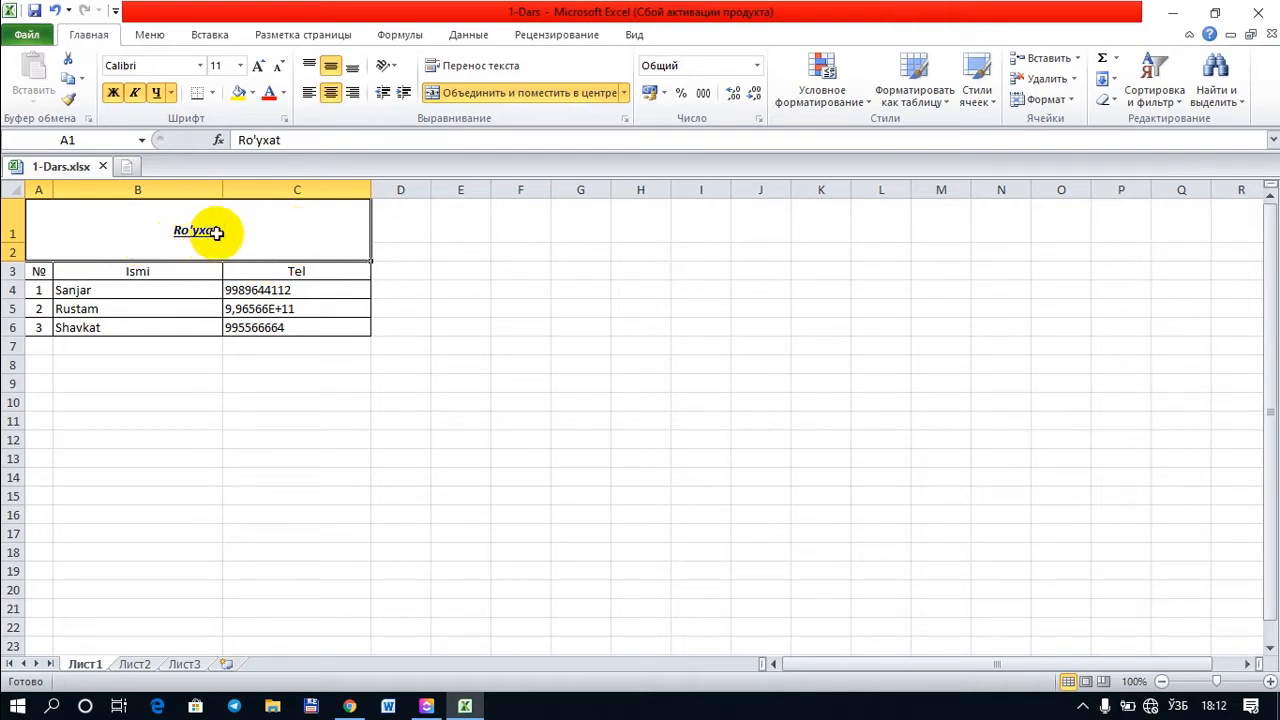
# Step: Try a double underline on the title and restore the single underline
pyautogui.click(173, 93)
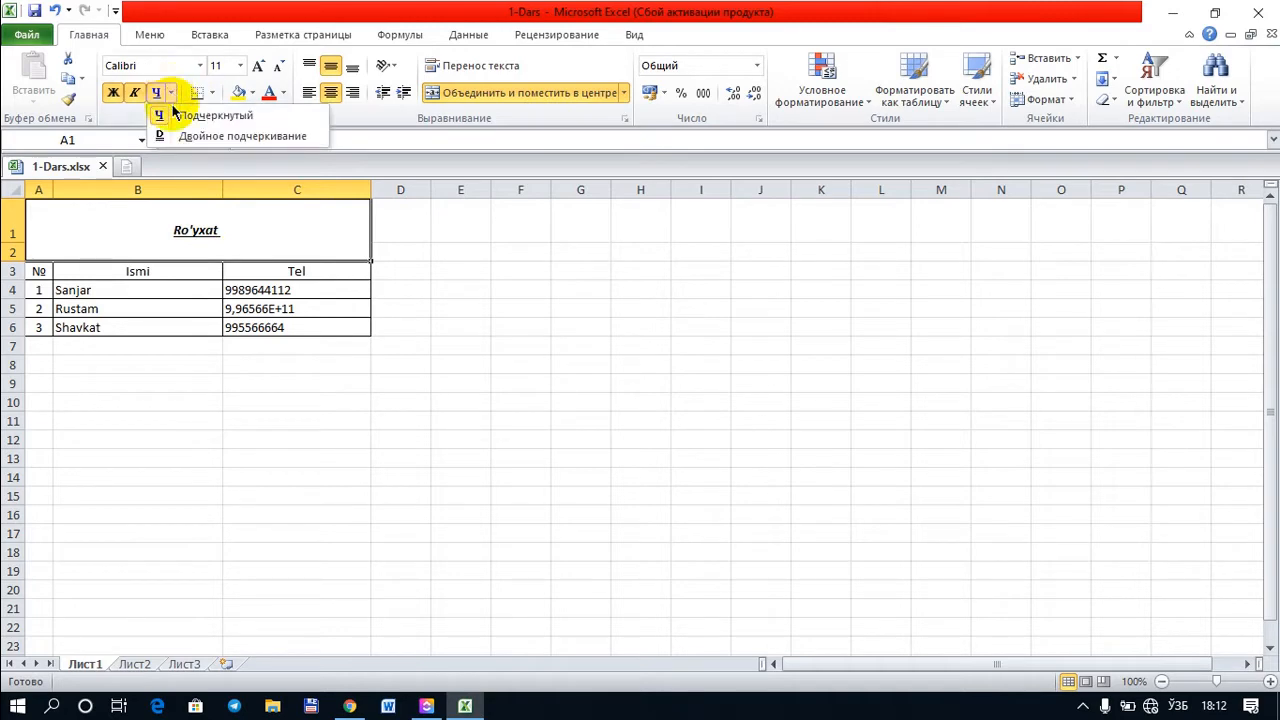
pyautogui.click(180, 128)
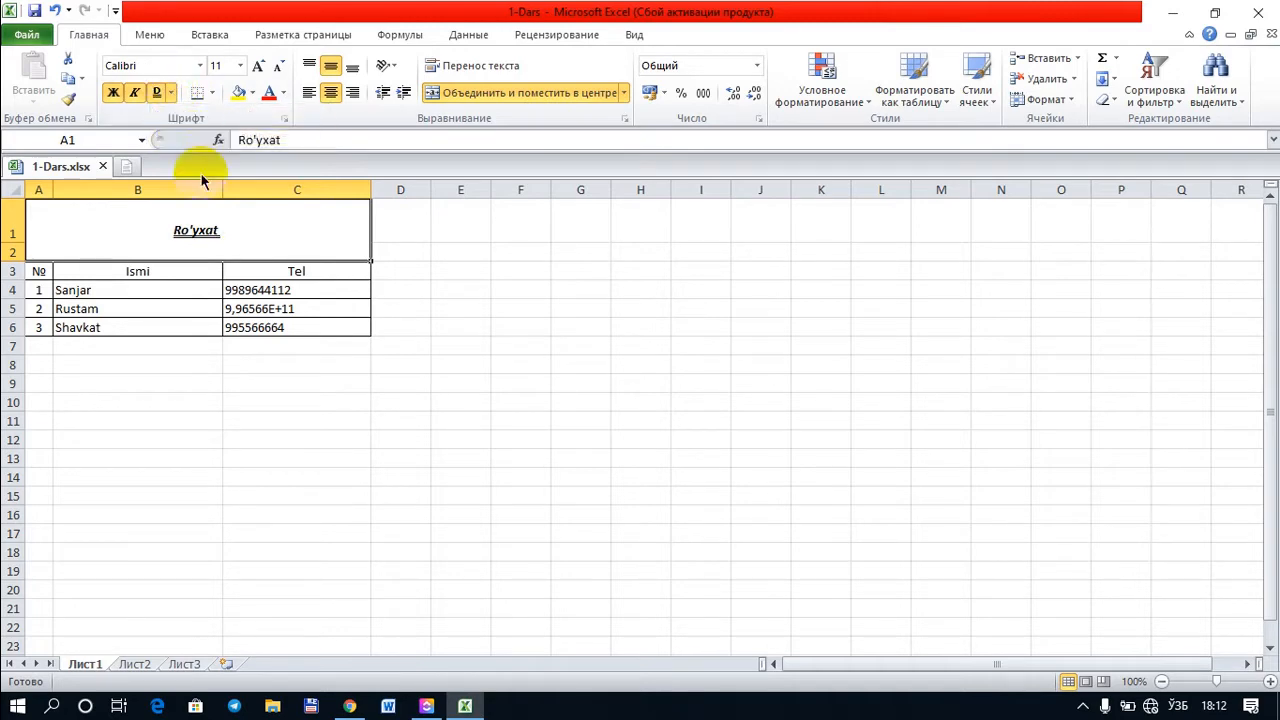
pyautogui.click(171, 94)
pyautogui.click(178, 113)
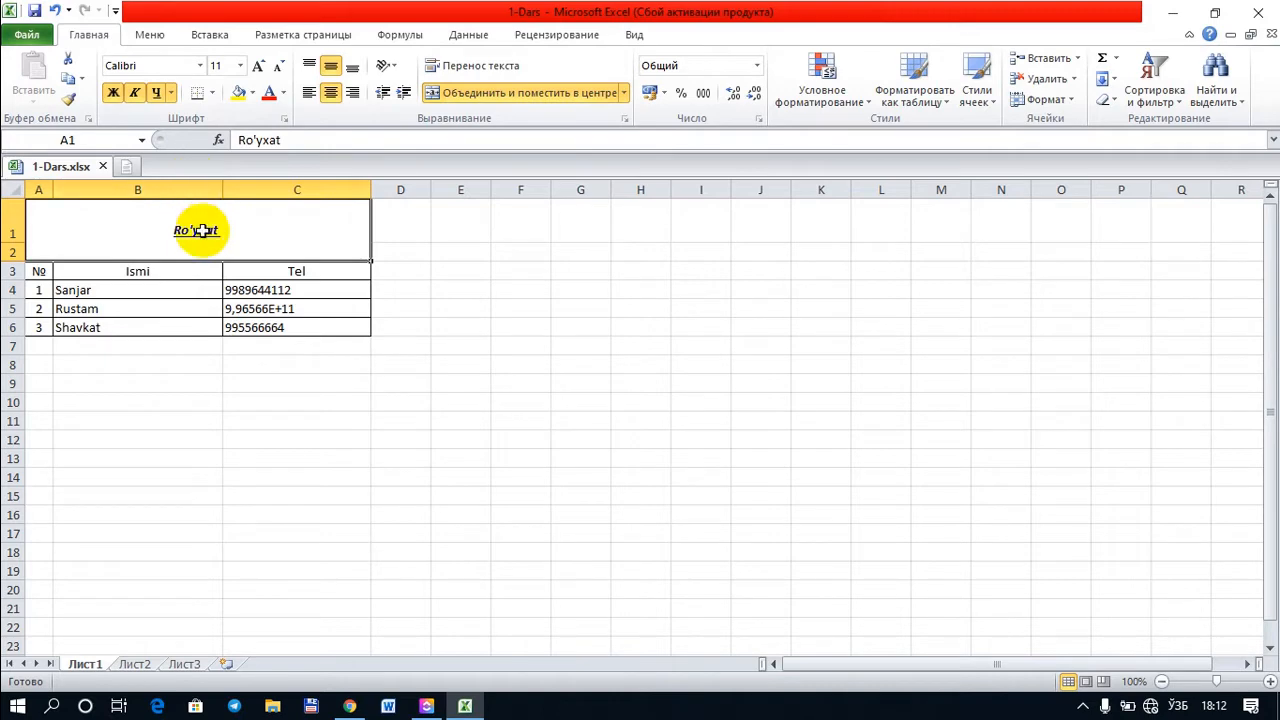
# Step: Change the title's font to Blackadder ITC
pyautogui.click(200, 66)
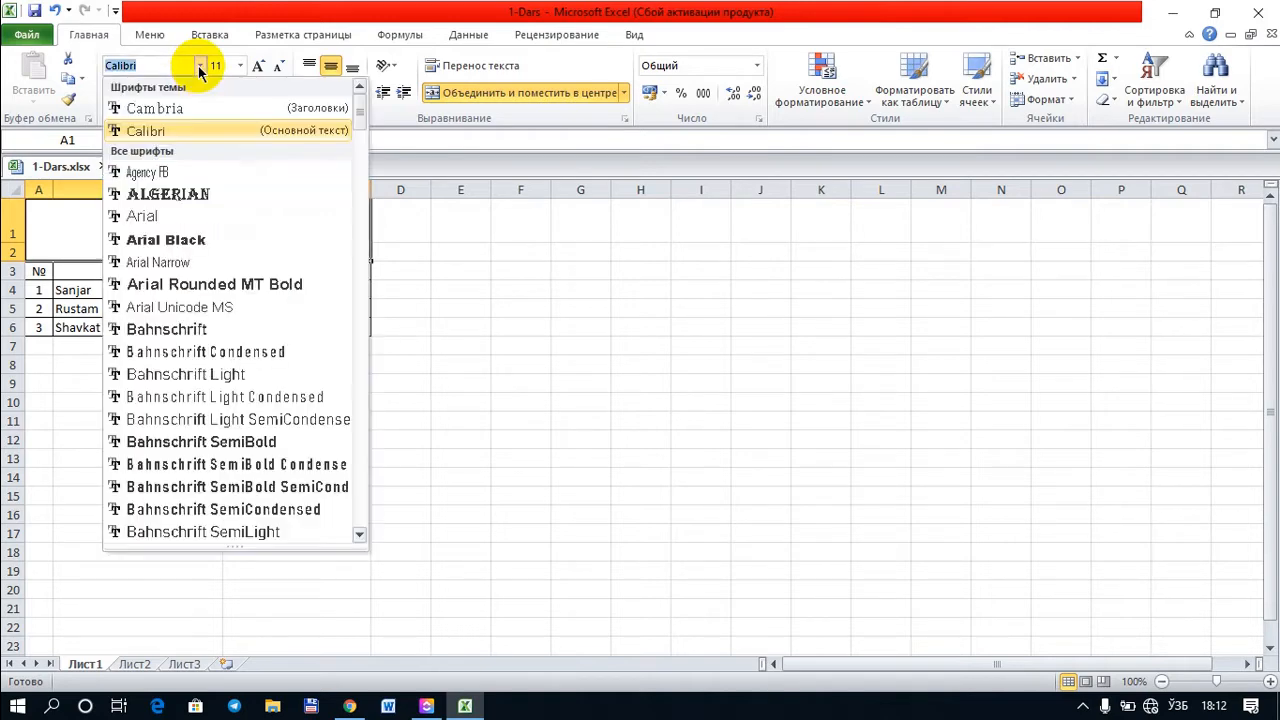
pyautogui.scroll(-4, 186, 337)
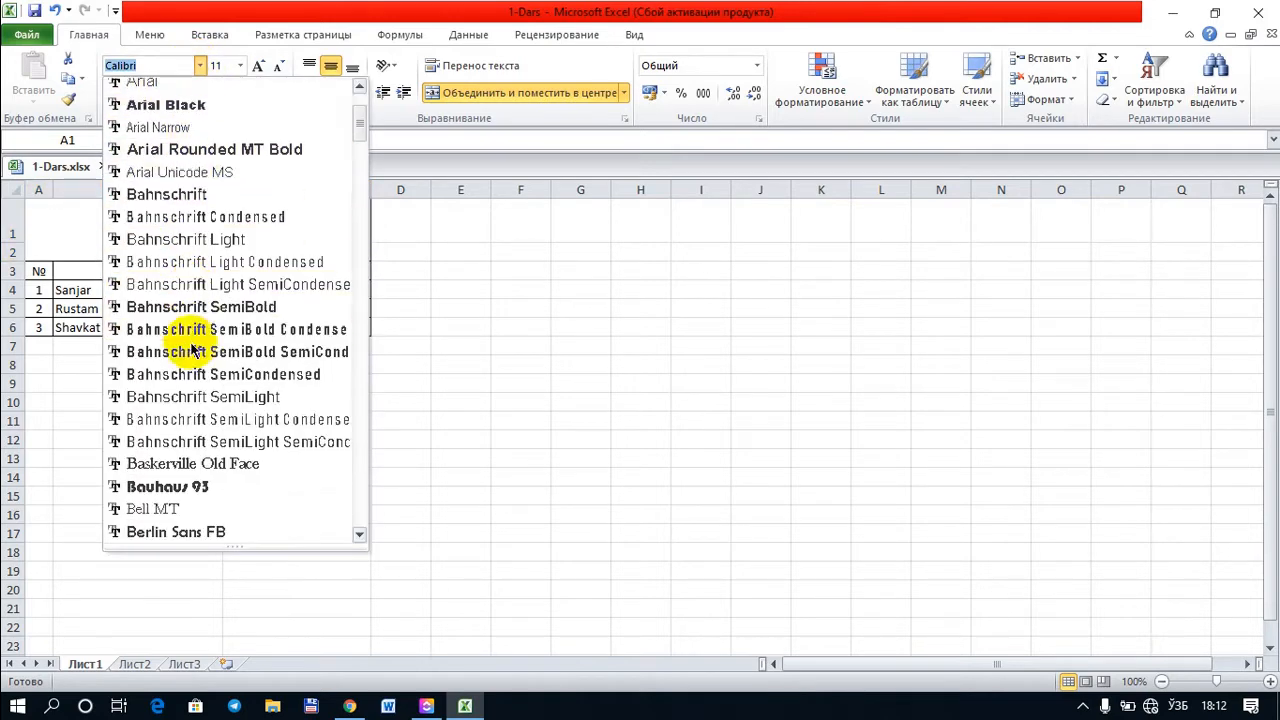
pyautogui.scroll(-2, 200, 400)
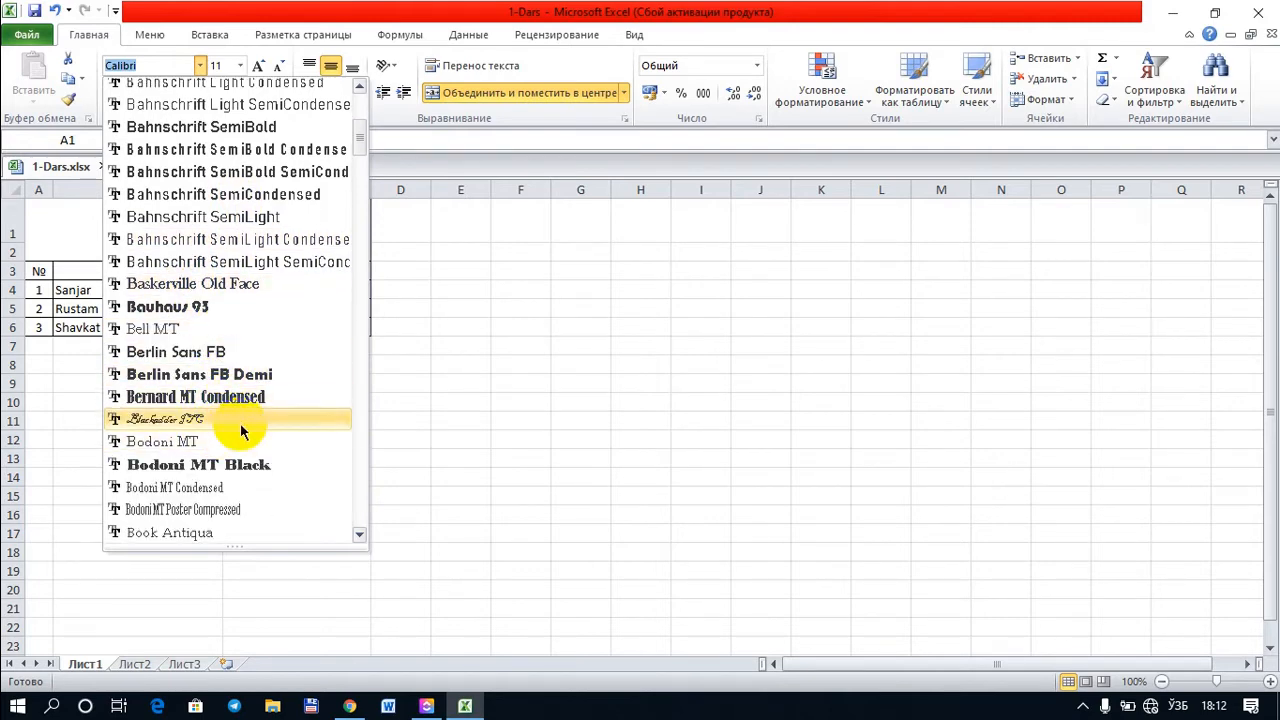
pyautogui.click(240, 424)
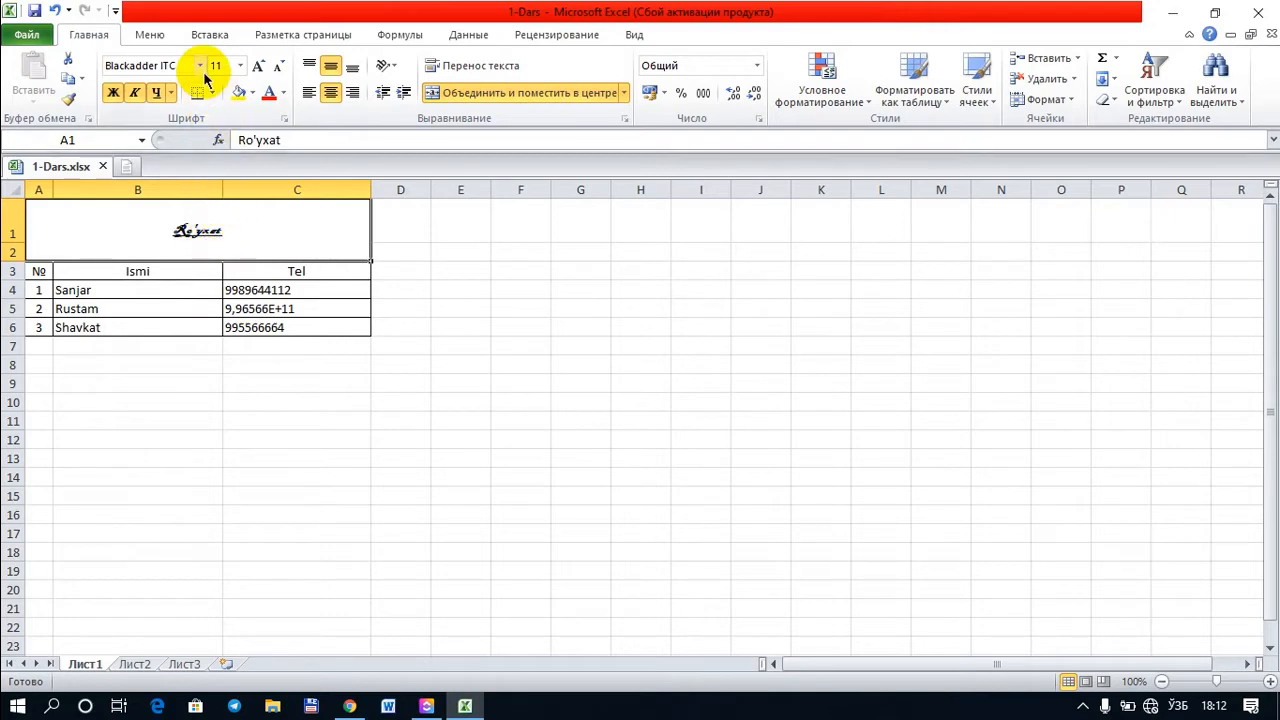
# Step: Set the title's font size to 26 and change its font to Bahnschrift SemiBold
pyautogui.click(258, 68)
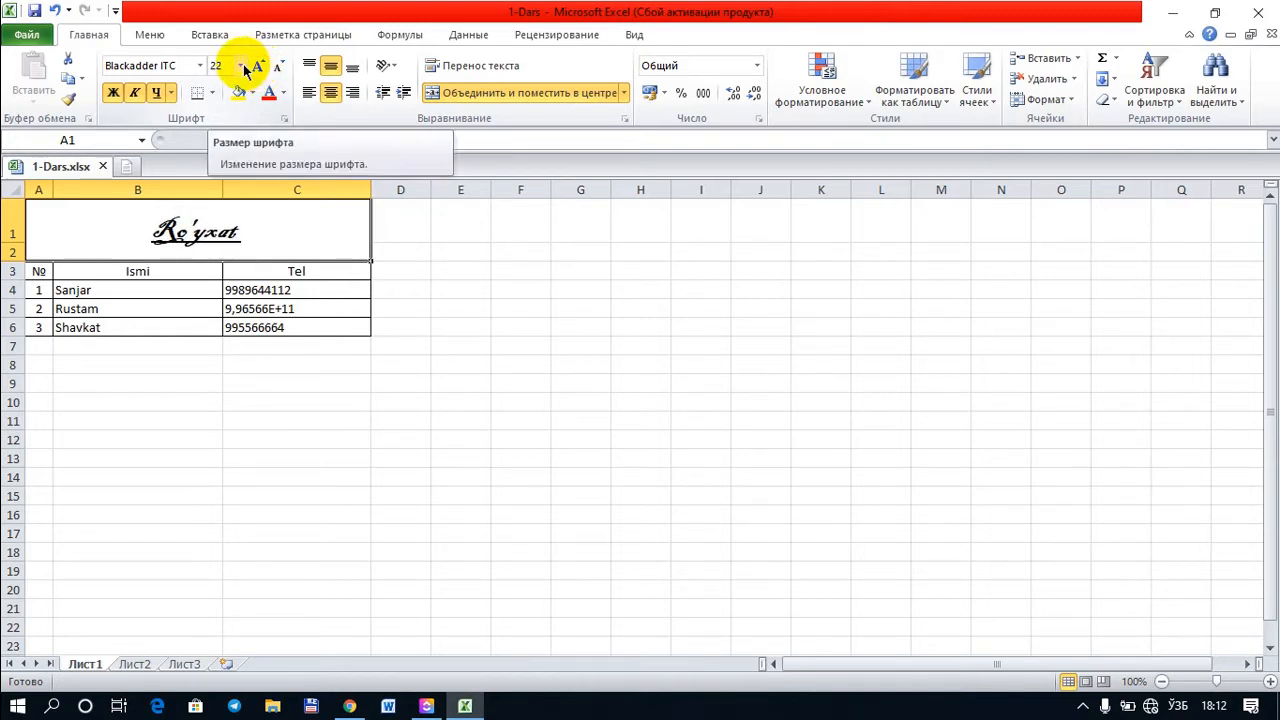
pyautogui.click(240, 66)
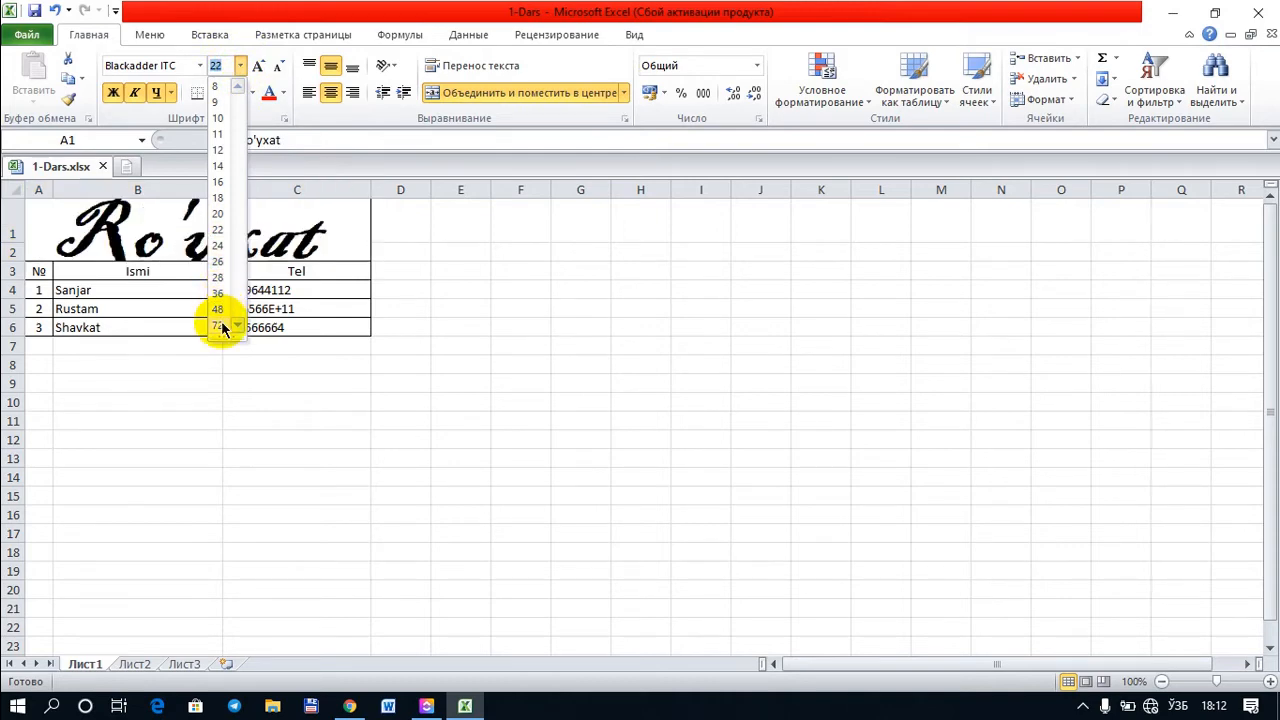
pyautogui.click(222, 264)
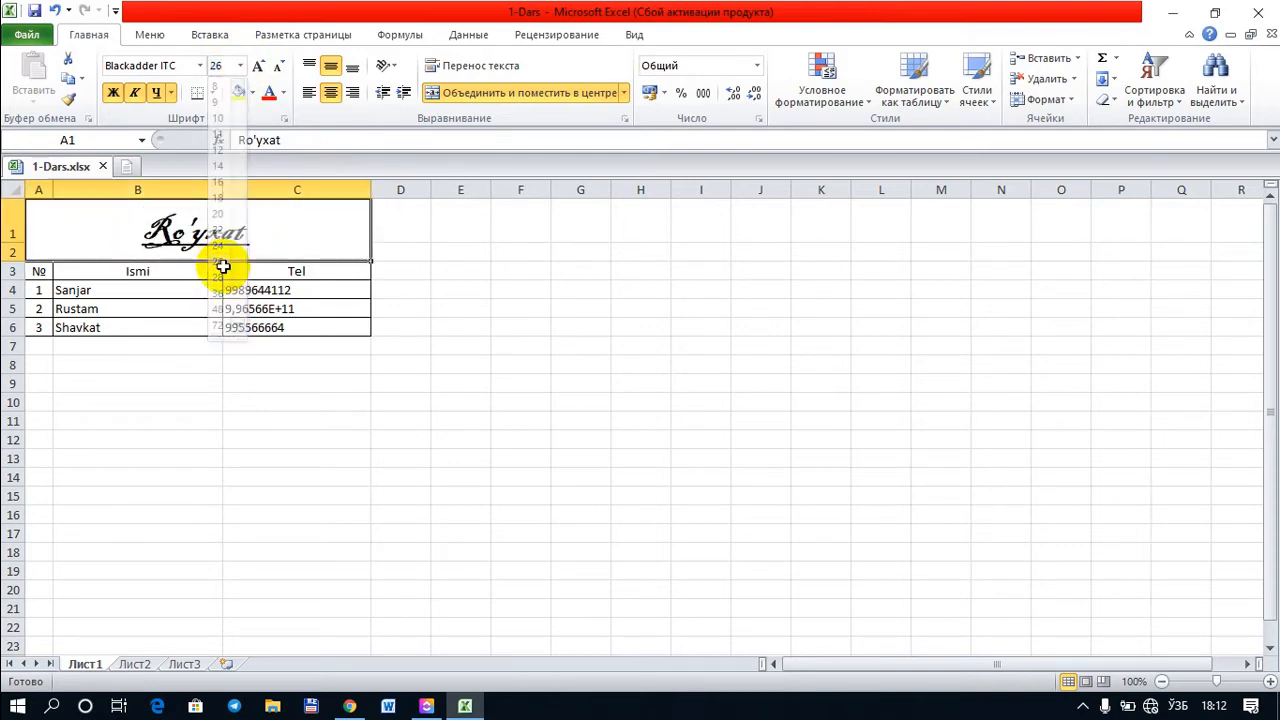
pyautogui.click(282, 66)
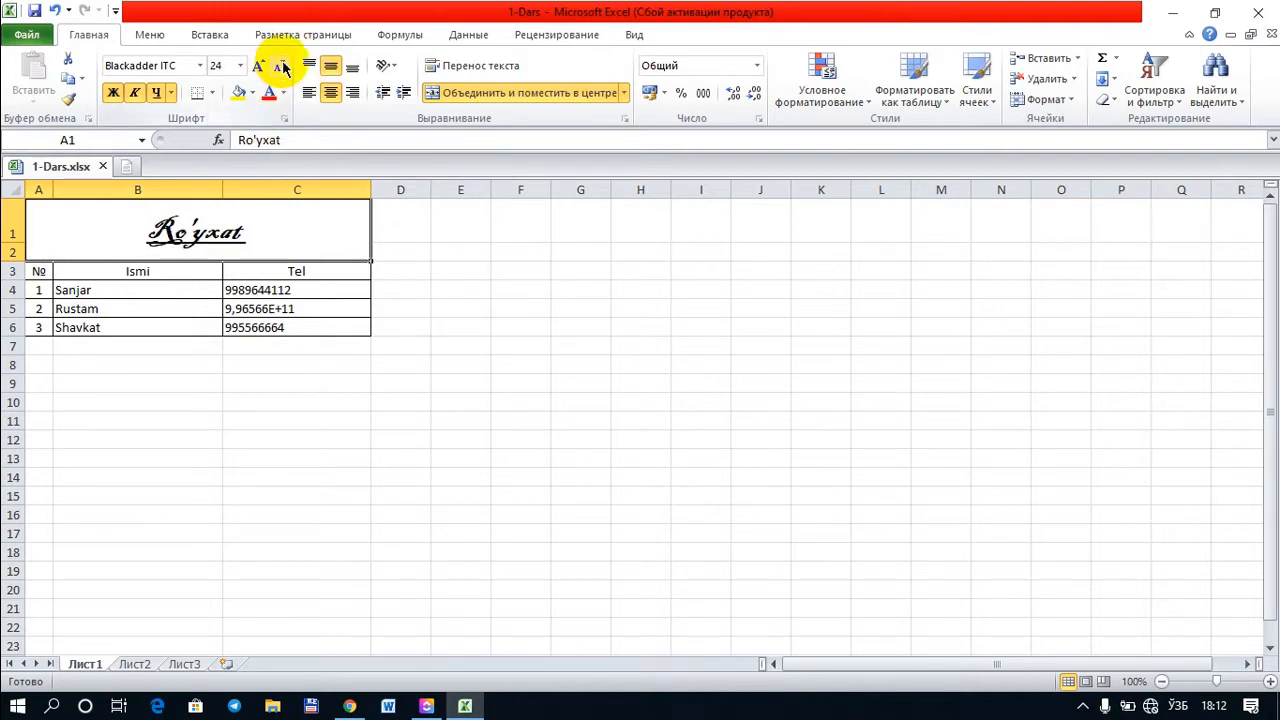
pyautogui.click(281, 68)
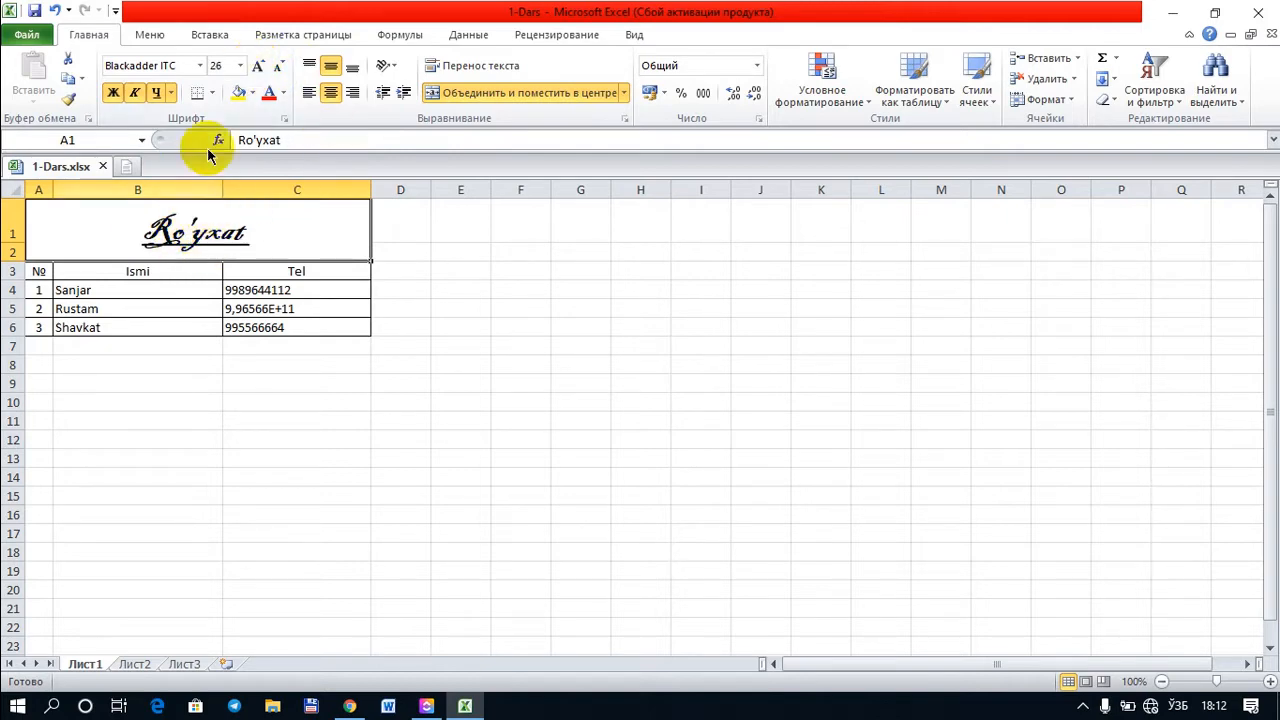
pyautogui.click(200, 65)
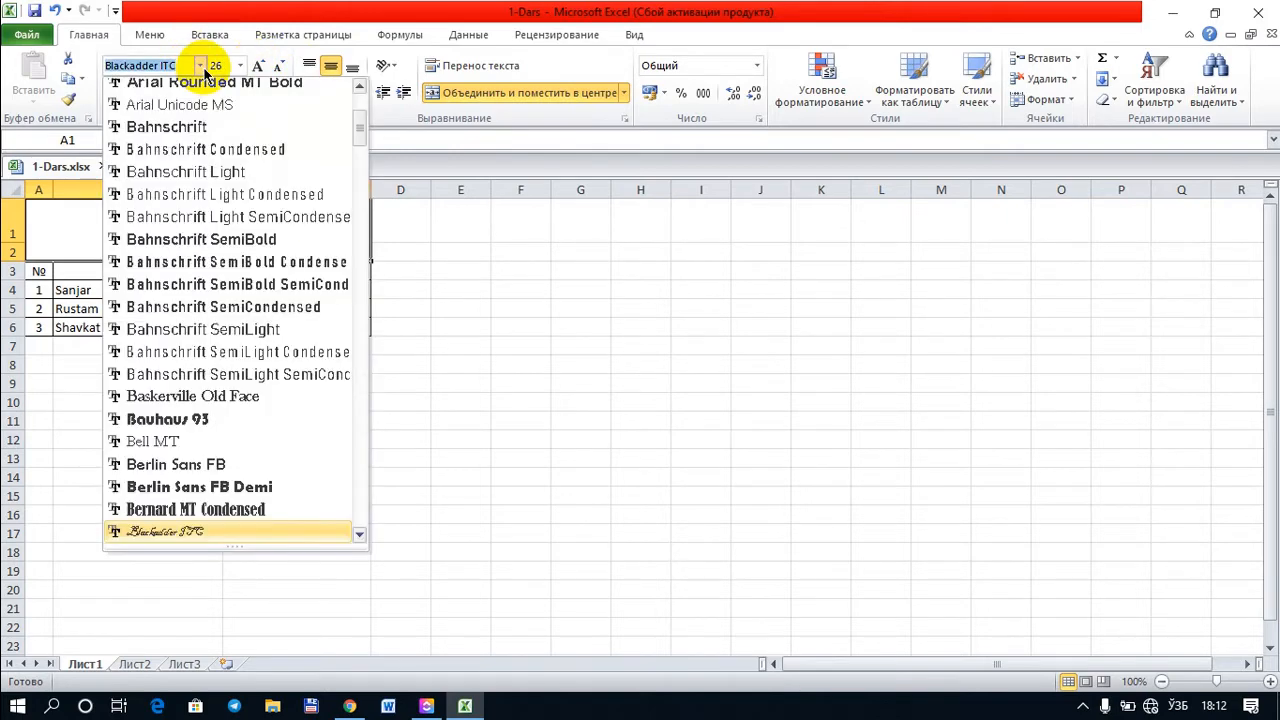
pyautogui.click(177, 240)
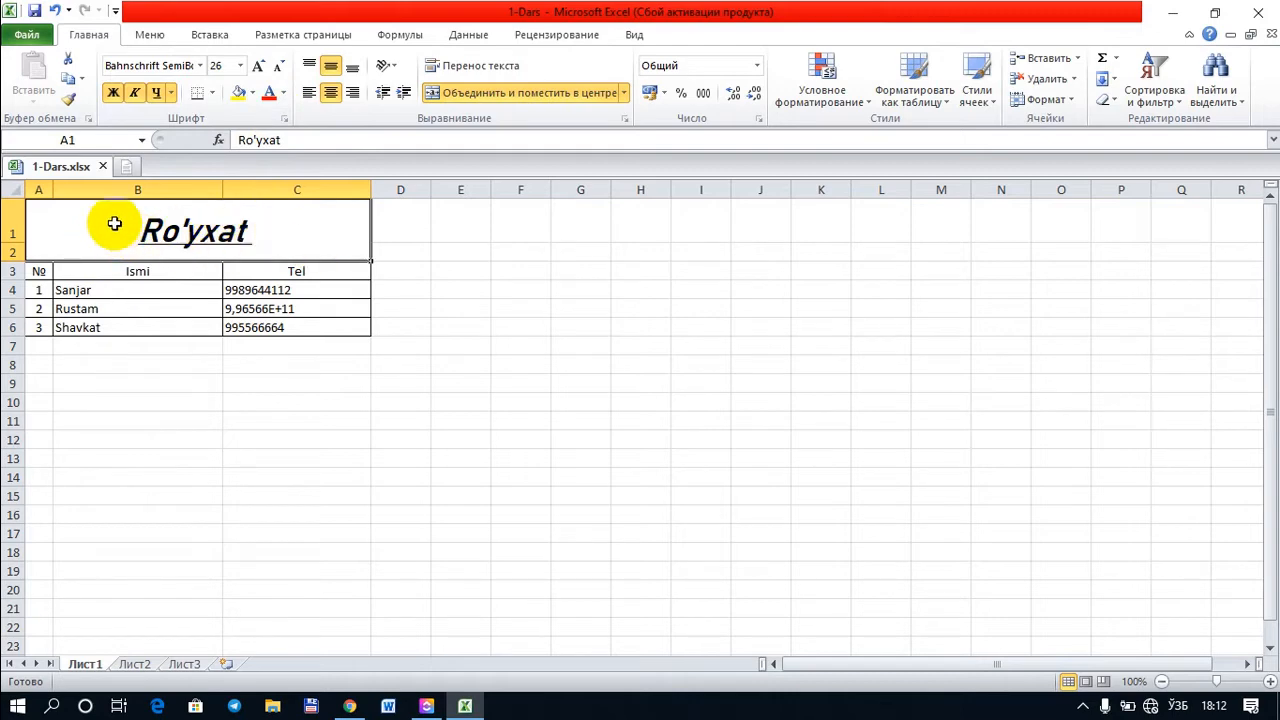
# Step: Colour the title text red and give its cell a light blue theme fill
pyautogui.click(285, 96)
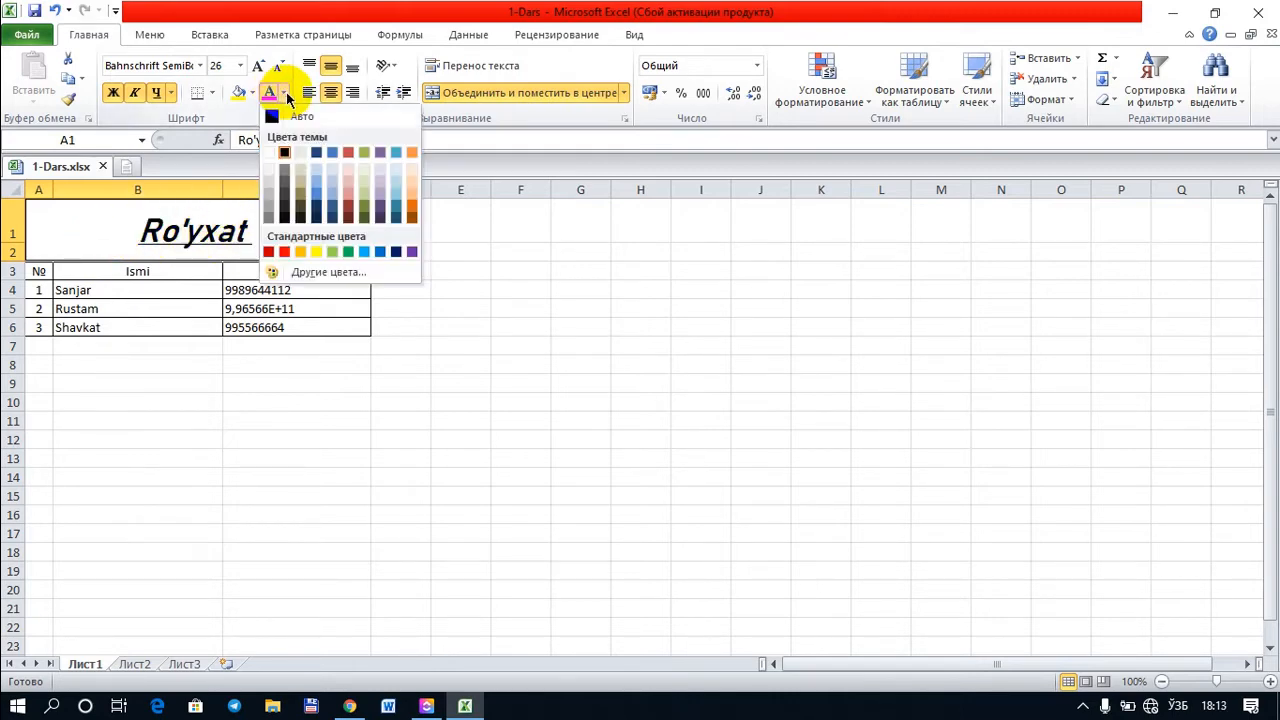
pyautogui.click(288, 252)
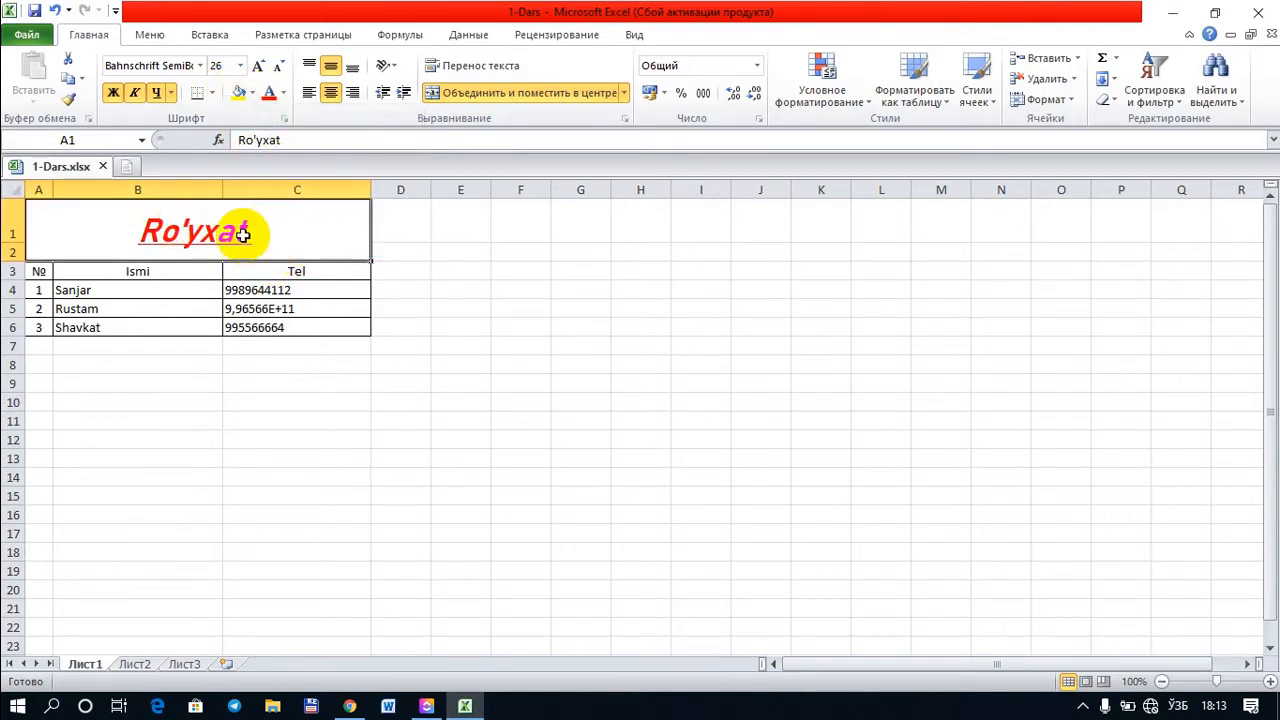
pyautogui.click(253, 93)
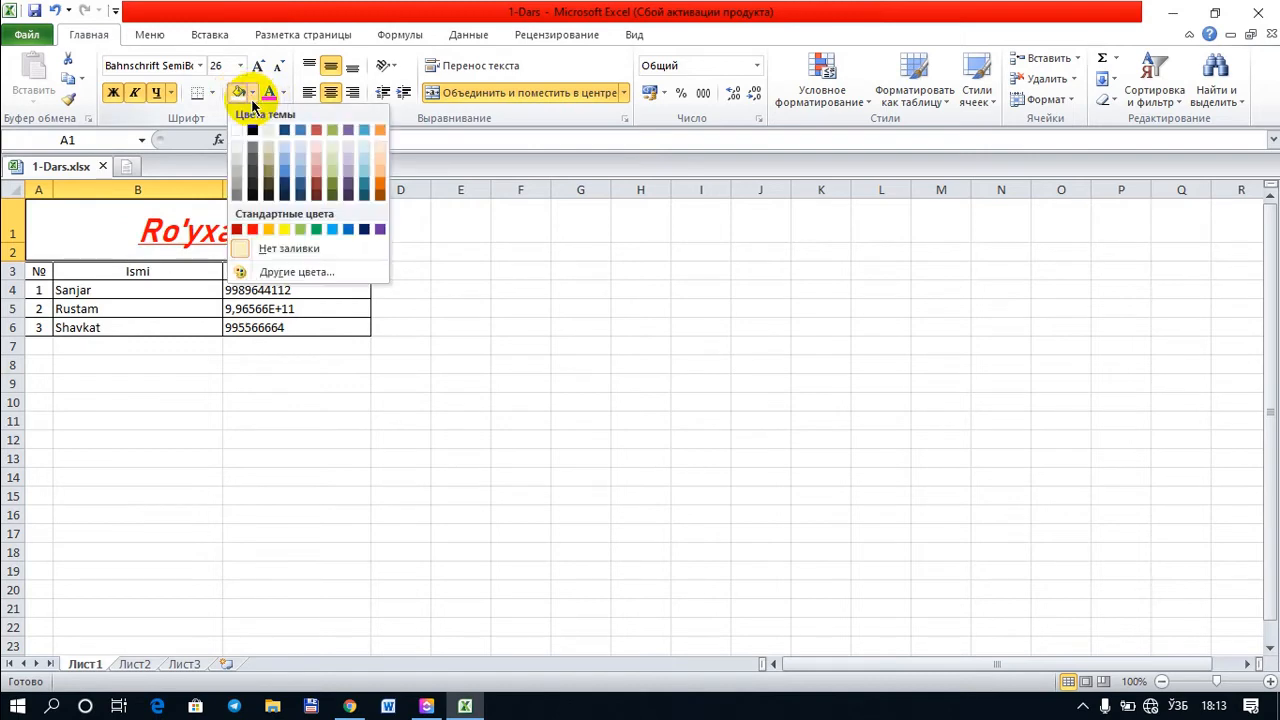
pyautogui.click(299, 176)
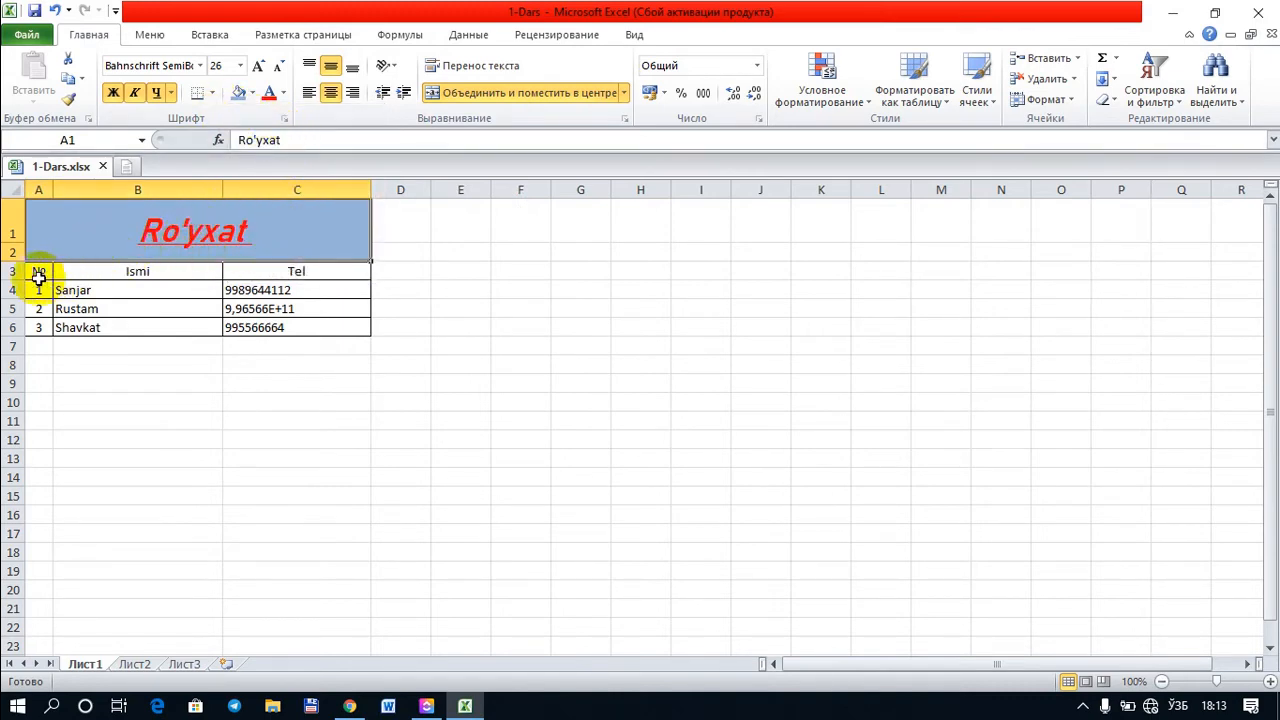
# Step: Make the numbering column A3:A6 and the headers "Ismi" and "Tel" in B3:C3 bold
pyautogui.moveTo(35, 275); pyautogui.dragTo(38, 327)
pyautogui.click(113, 93)
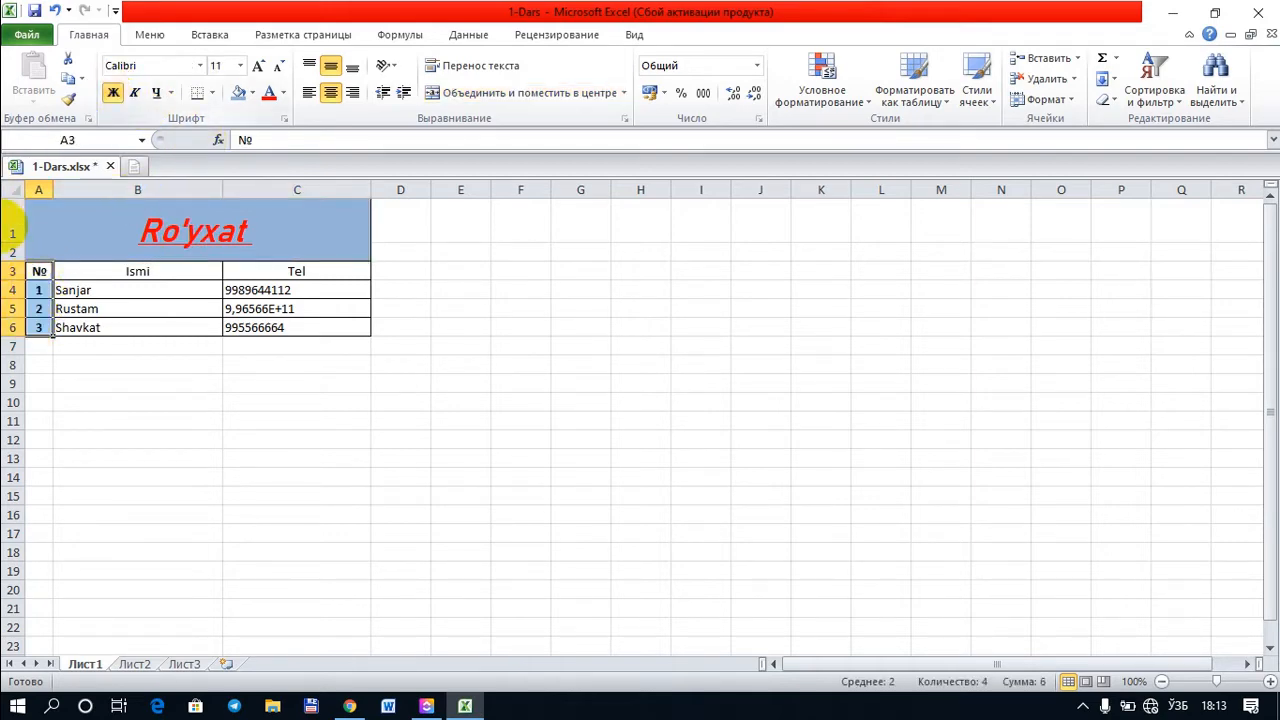
pyautogui.moveTo(88, 266); pyautogui.dragTo(240, 273)
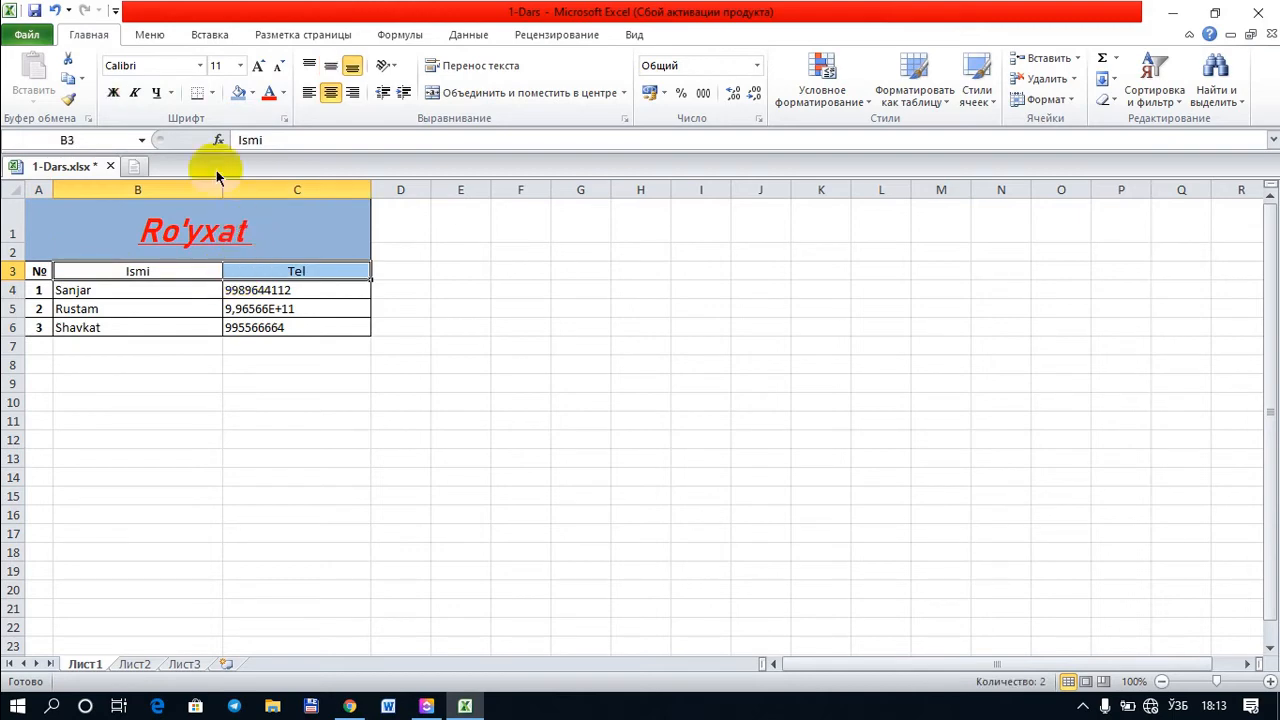
pyautogui.click(189, 346)
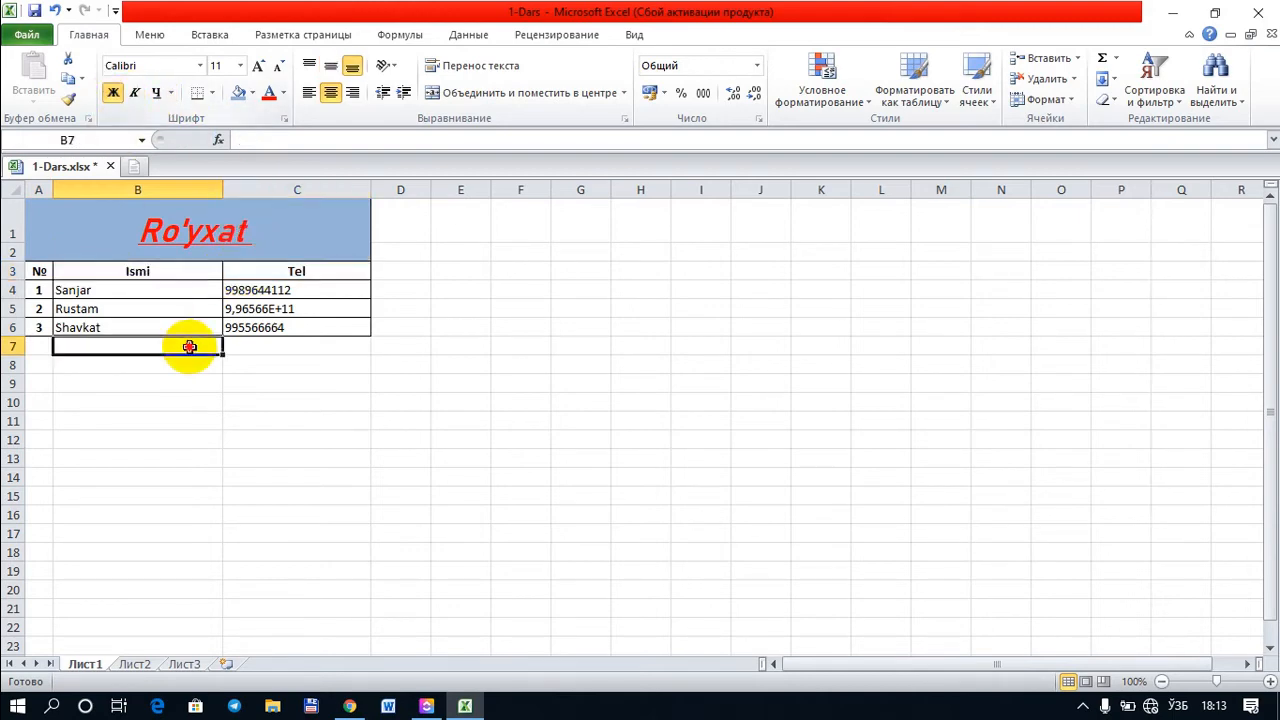
pyautogui.click(282, 288)
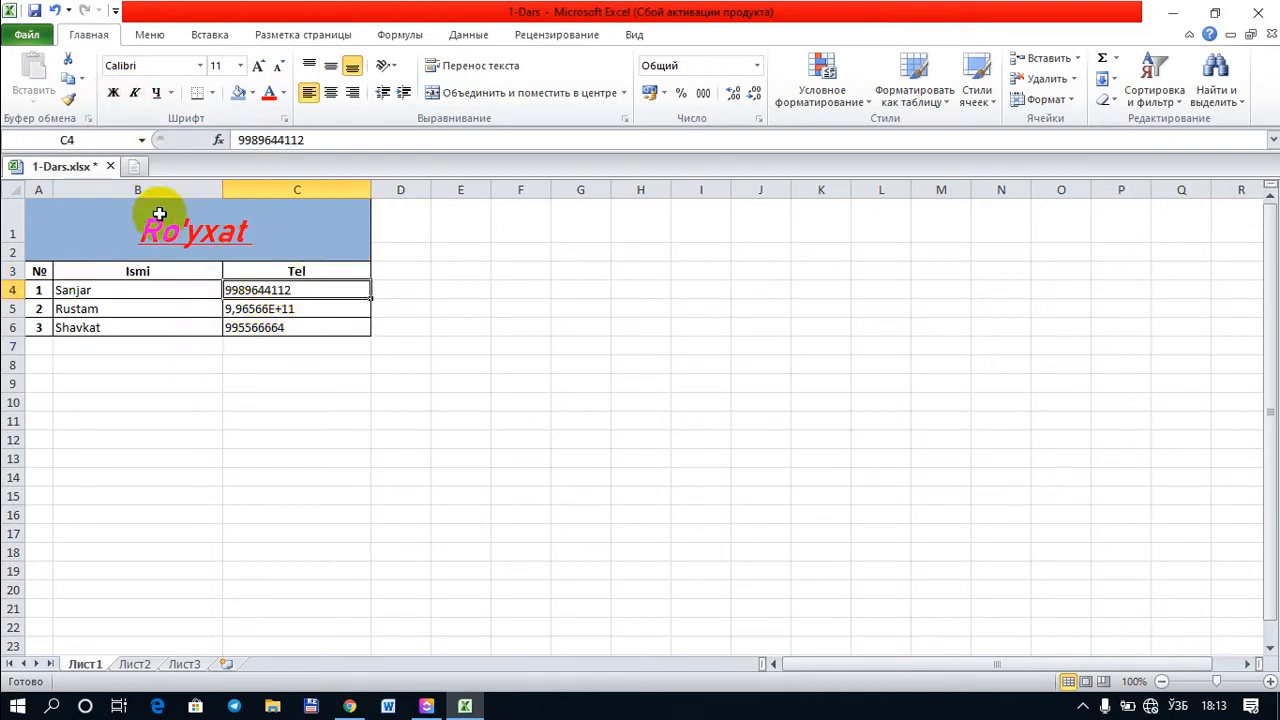
# Step: Select the table A1:C6, examine it enlarged in the print preview and return to the worksheet
pyautogui.click(71, 222)
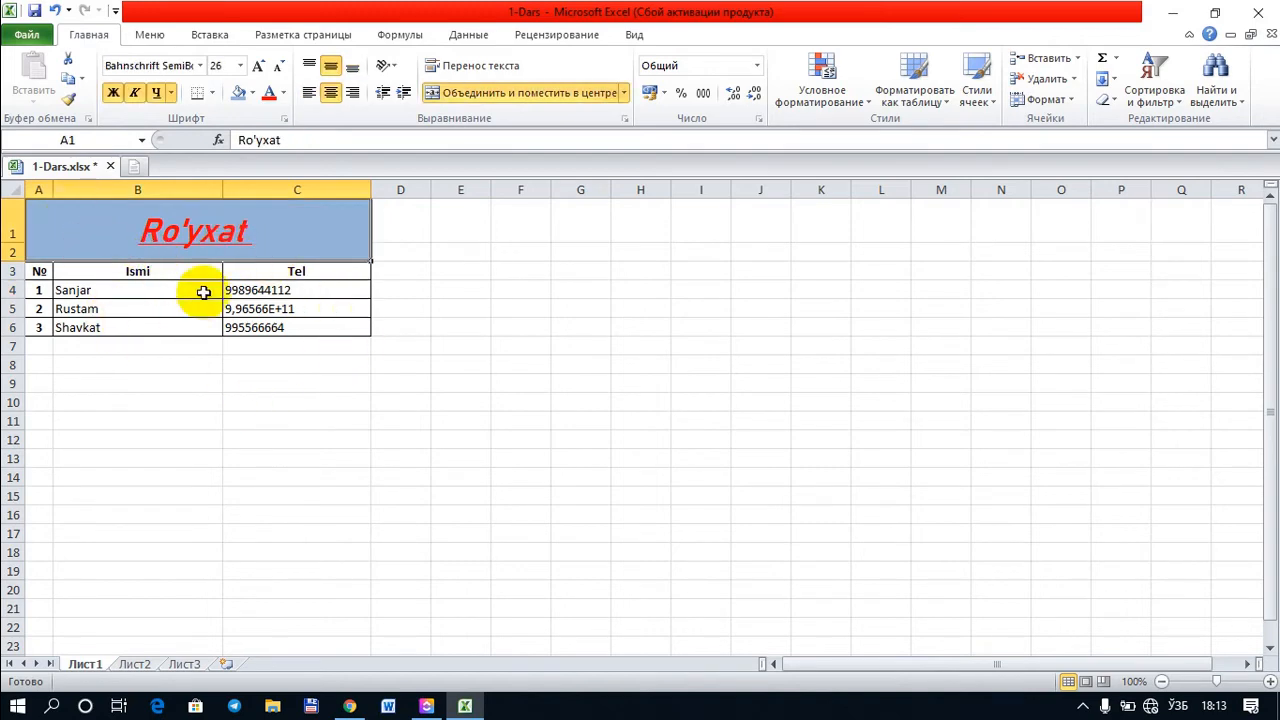
pyautogui.moveTo(109, 209); pyautogui.dragTo(127, 324)
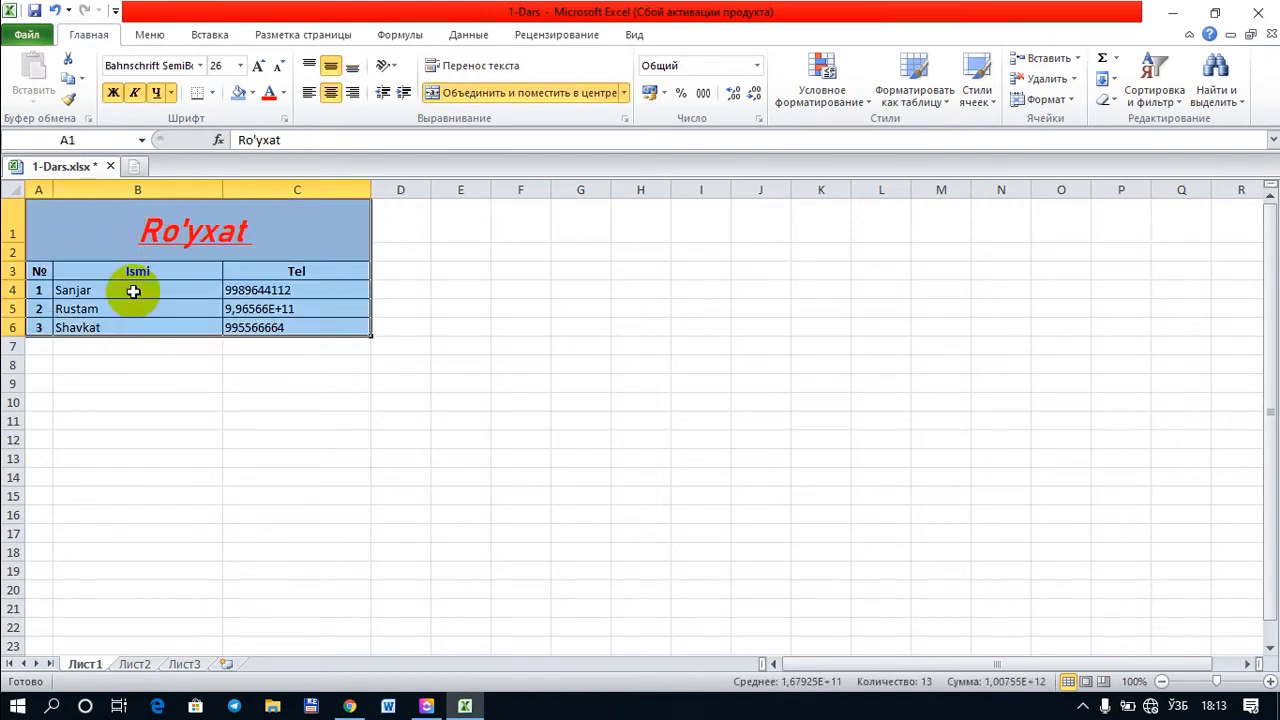
pyautogui.click(37, 42)
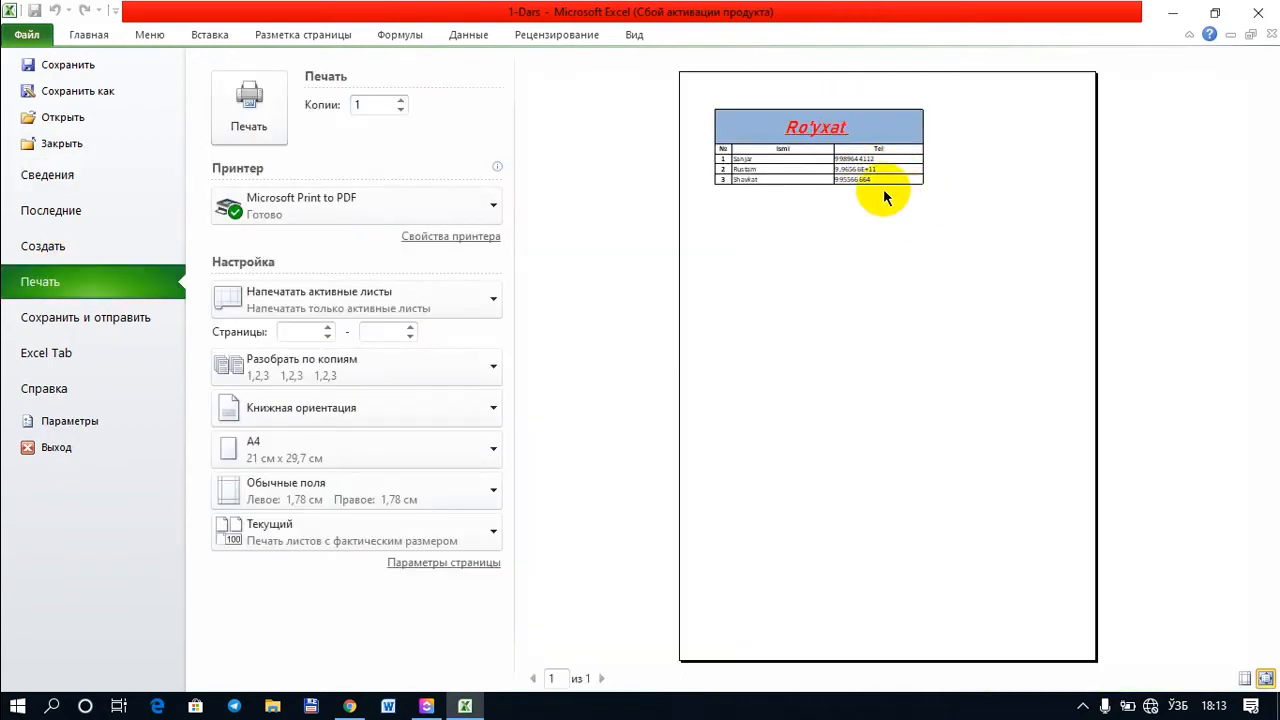
pyautogui.click(883, 192)
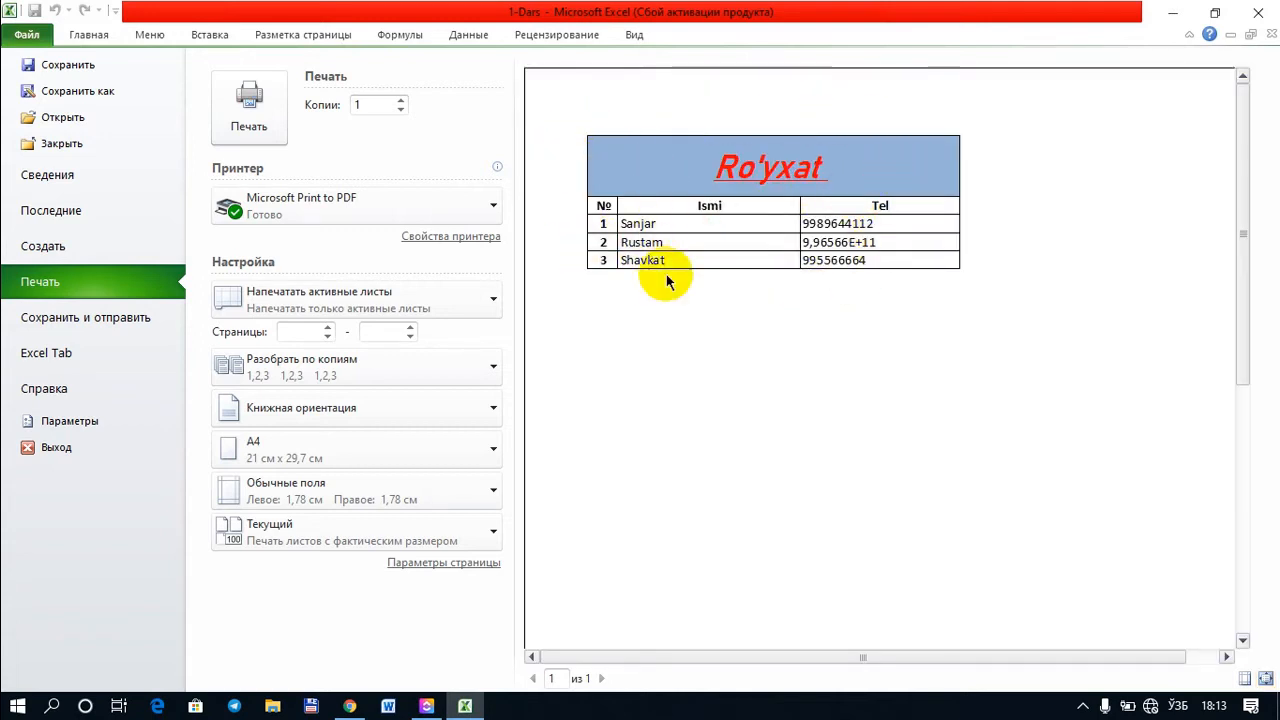
pyautogui.click(85, 35)
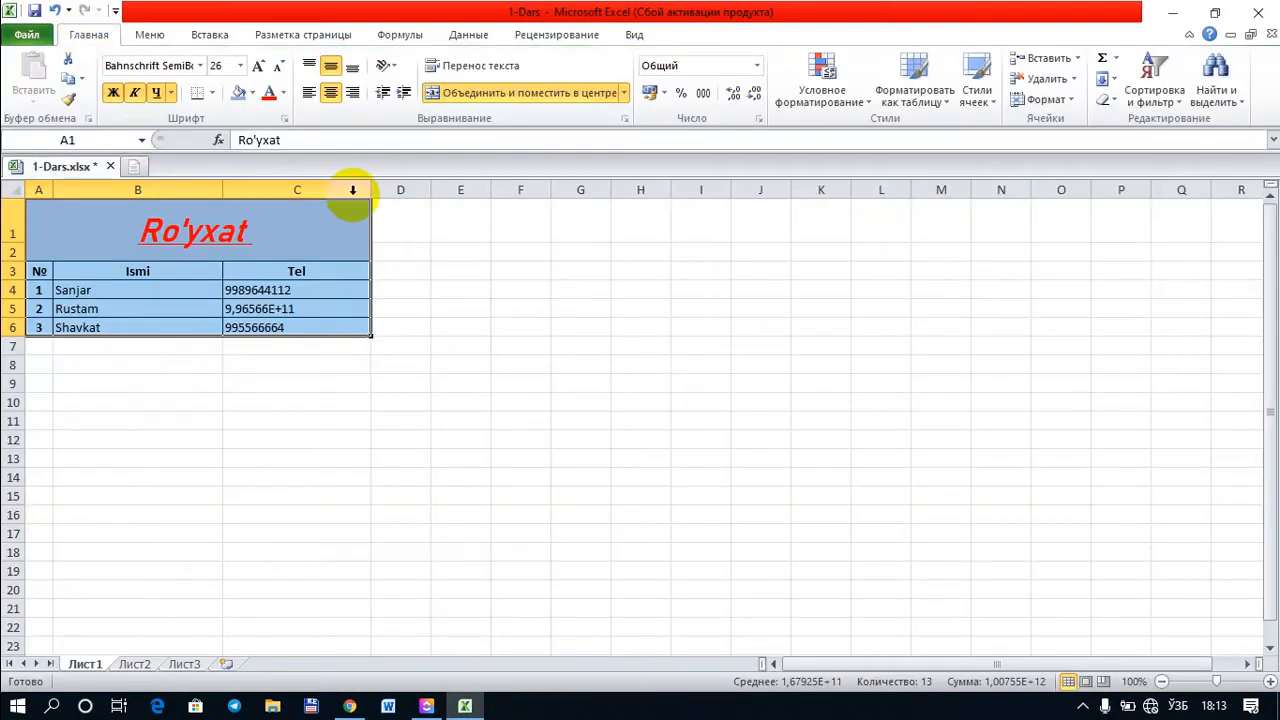
# Step: Remove all borders from the selected table A1:C6
pyautogui.click(213, 93)
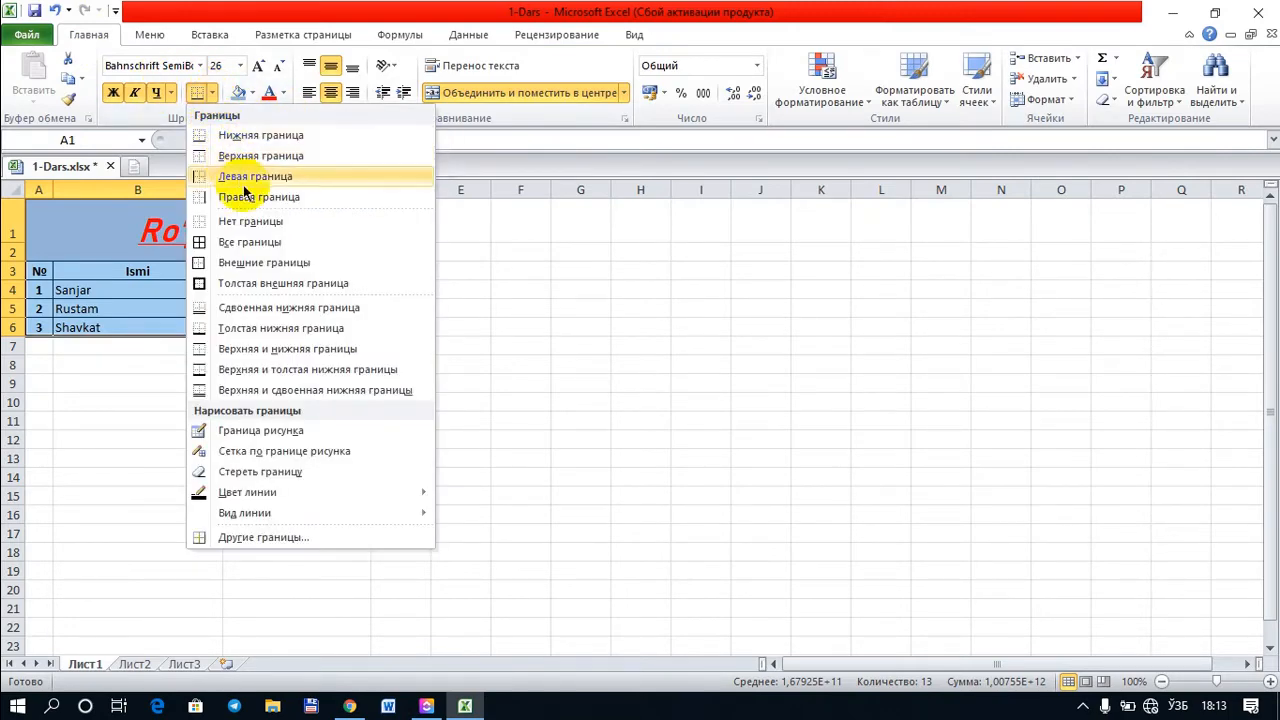
pyautogui.click(252, 222)
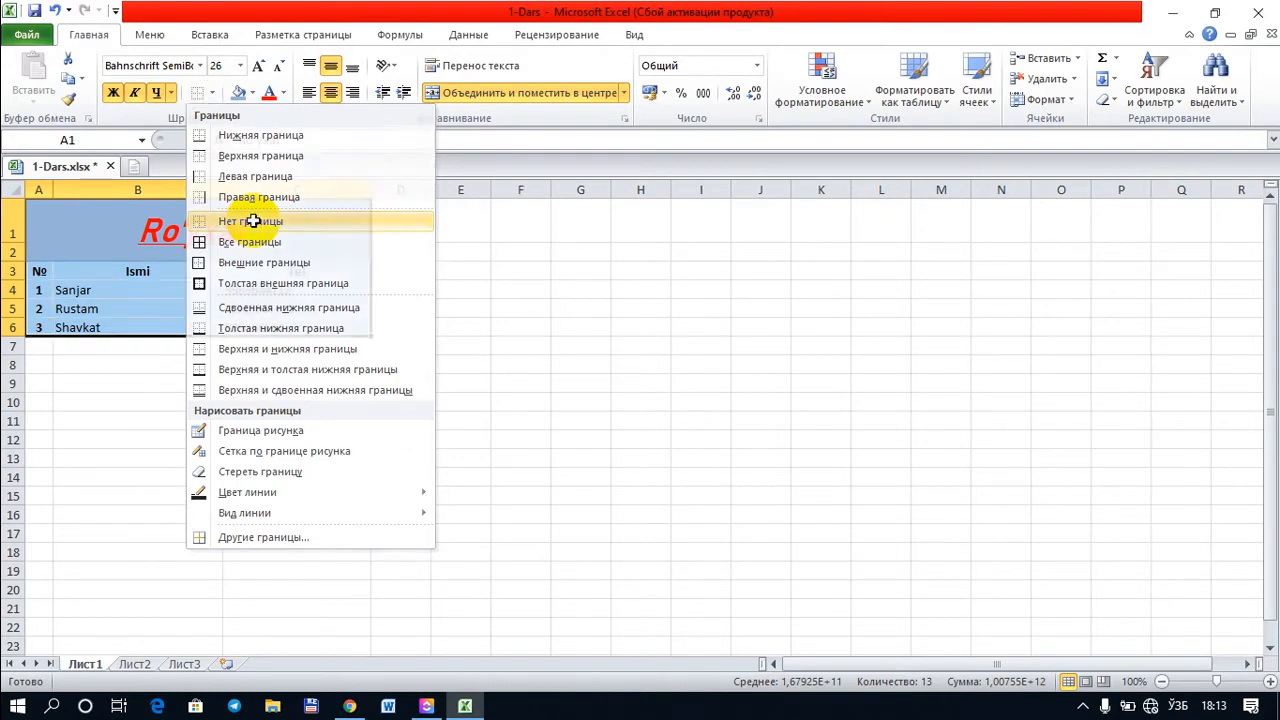
# Step: Check the borderless table in the print preview and return to the worksheet
pyautogui.click(30, 35)
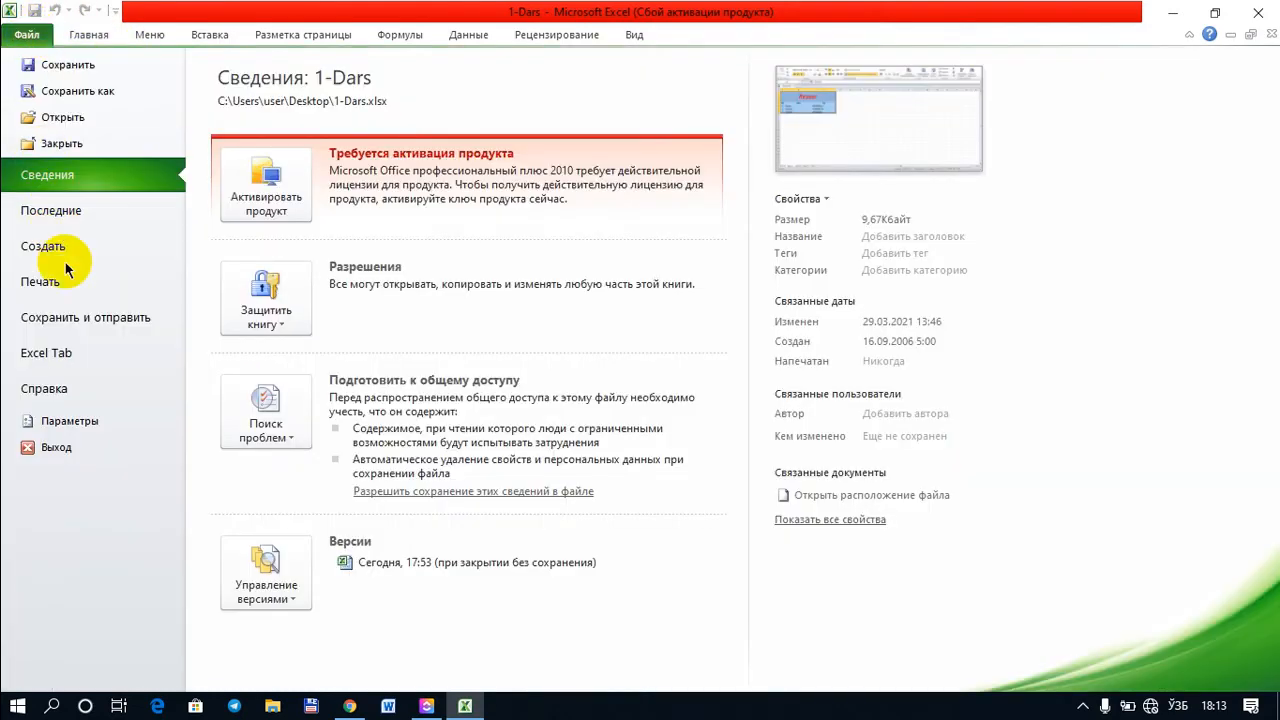
pyautogui.click(86, 291)
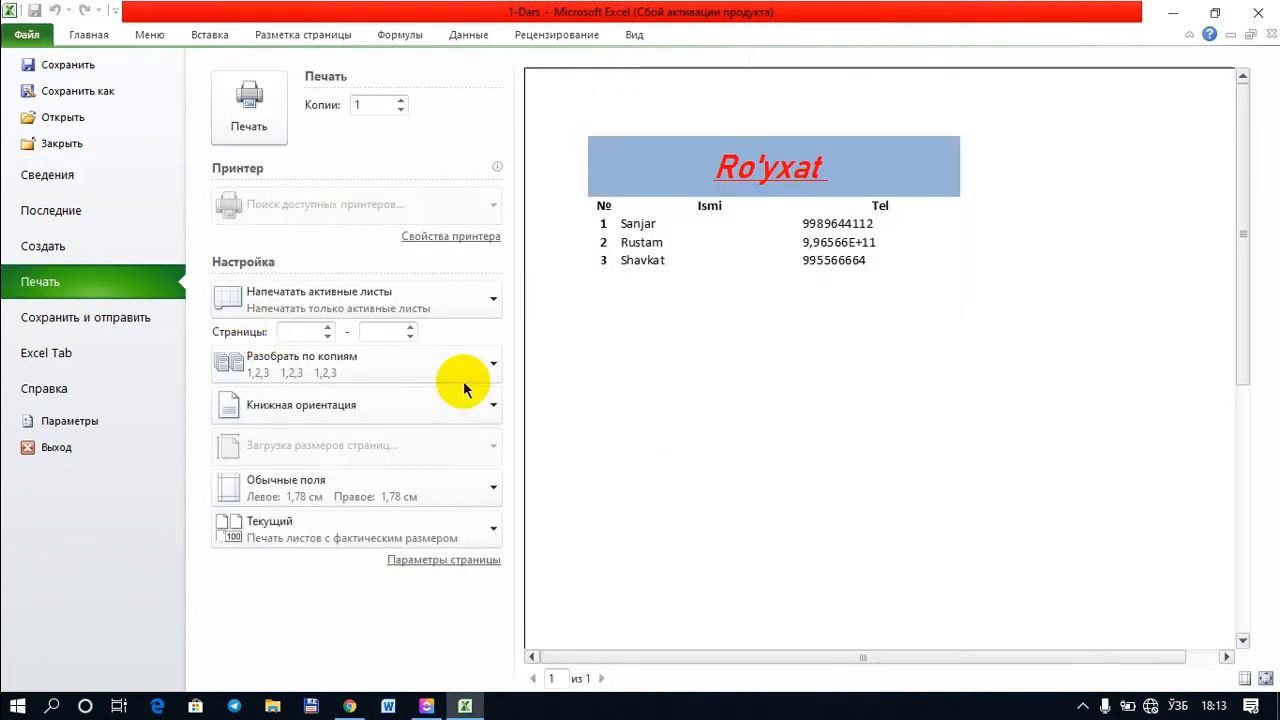
pyautogui.click(100, 36)
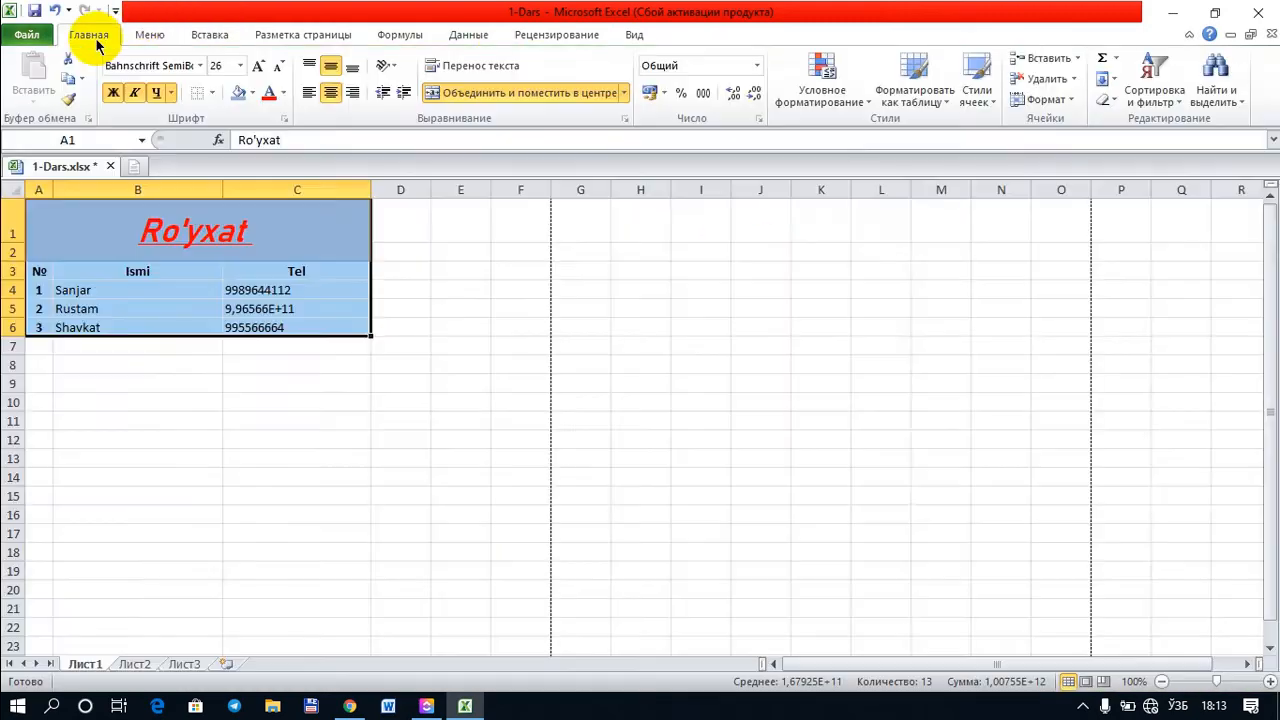
# Step: Apply a thin dashed automatic-colour line to the outer and inner borders of the table A1:C6
pyautogui.click(212, 92)
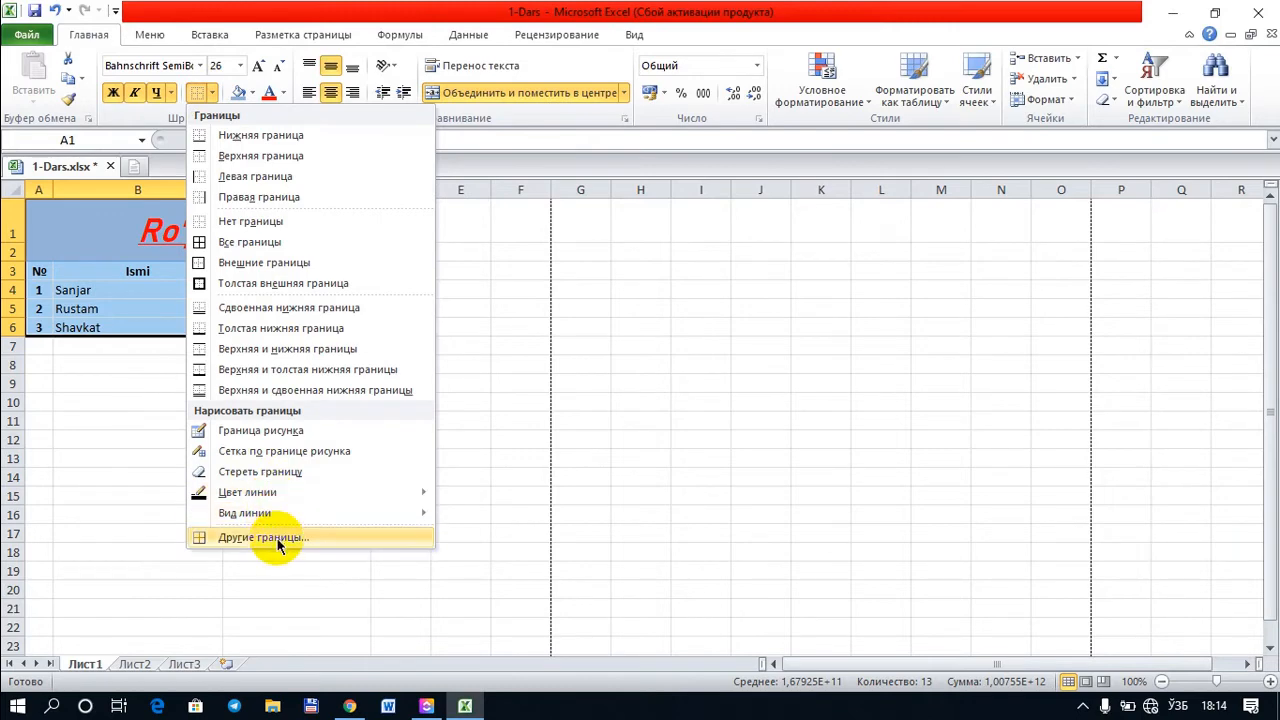
pyautogui.click(262, 537)
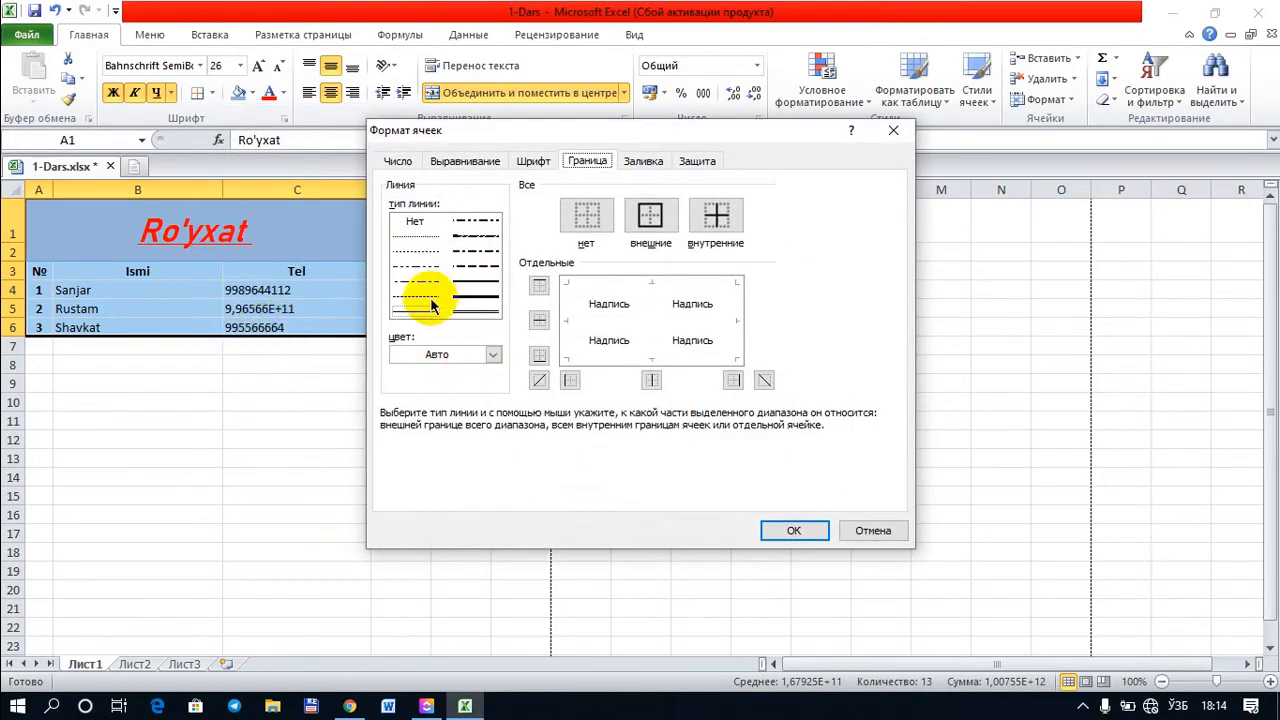
pyautogui.click(416, 286)
pyautogui.click(476, 241)
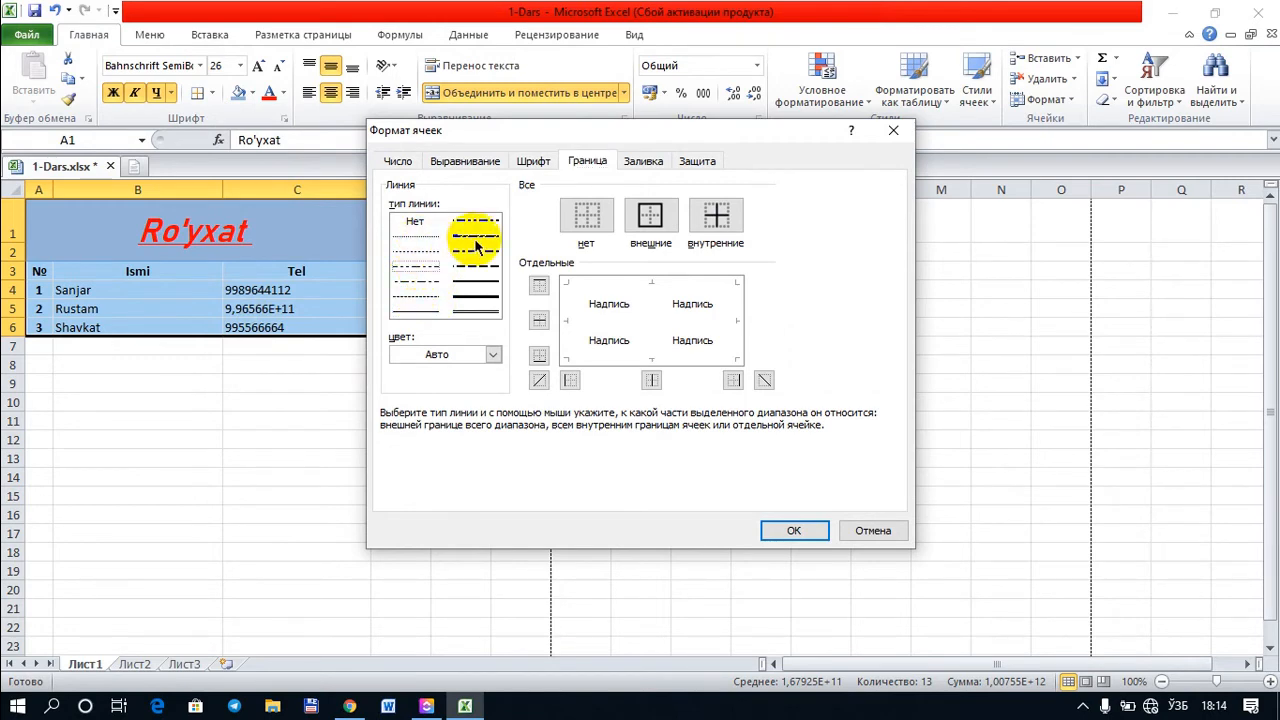
pyautogui.click(436, 297)
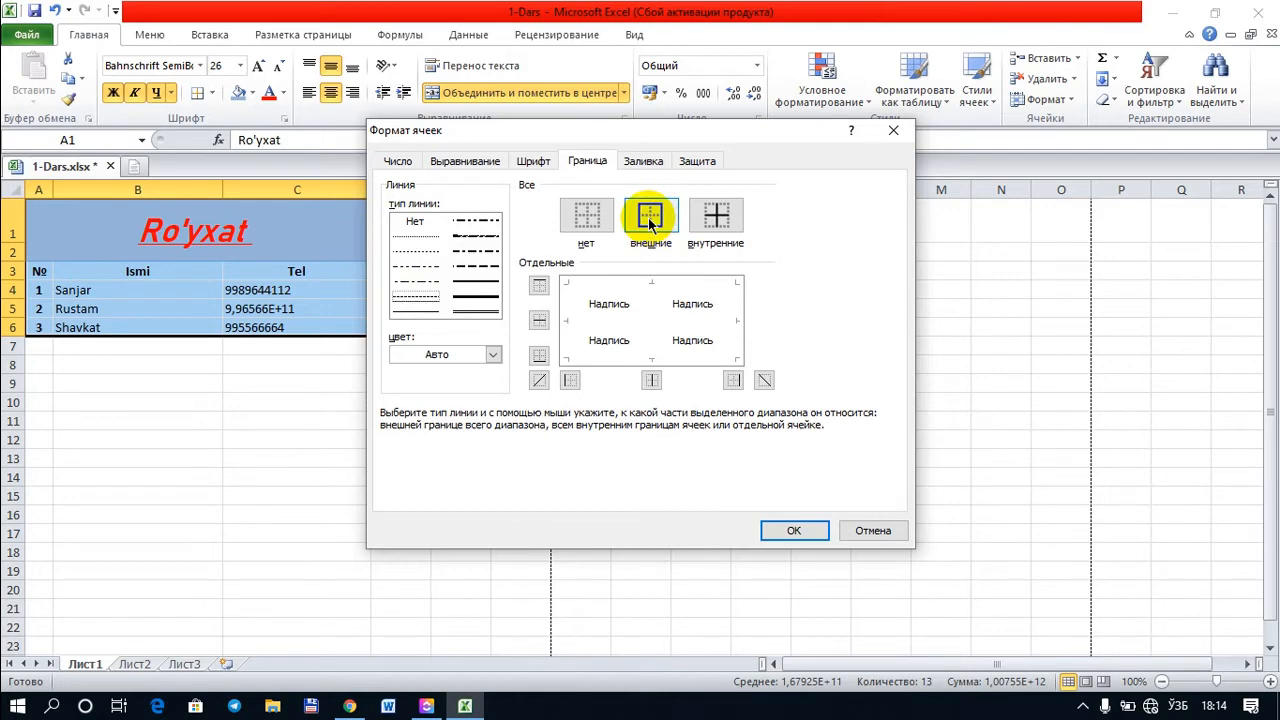
pyautogui.click(716, 215)
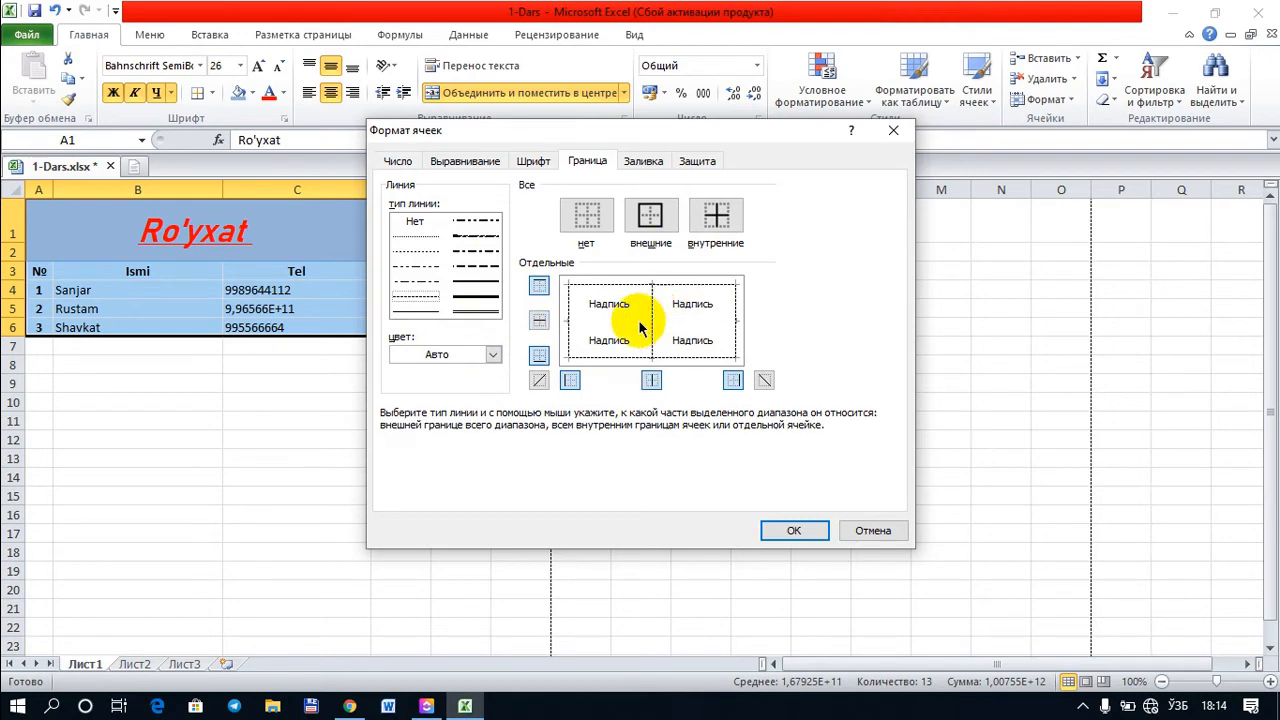
pyautogui.click(792, 532)
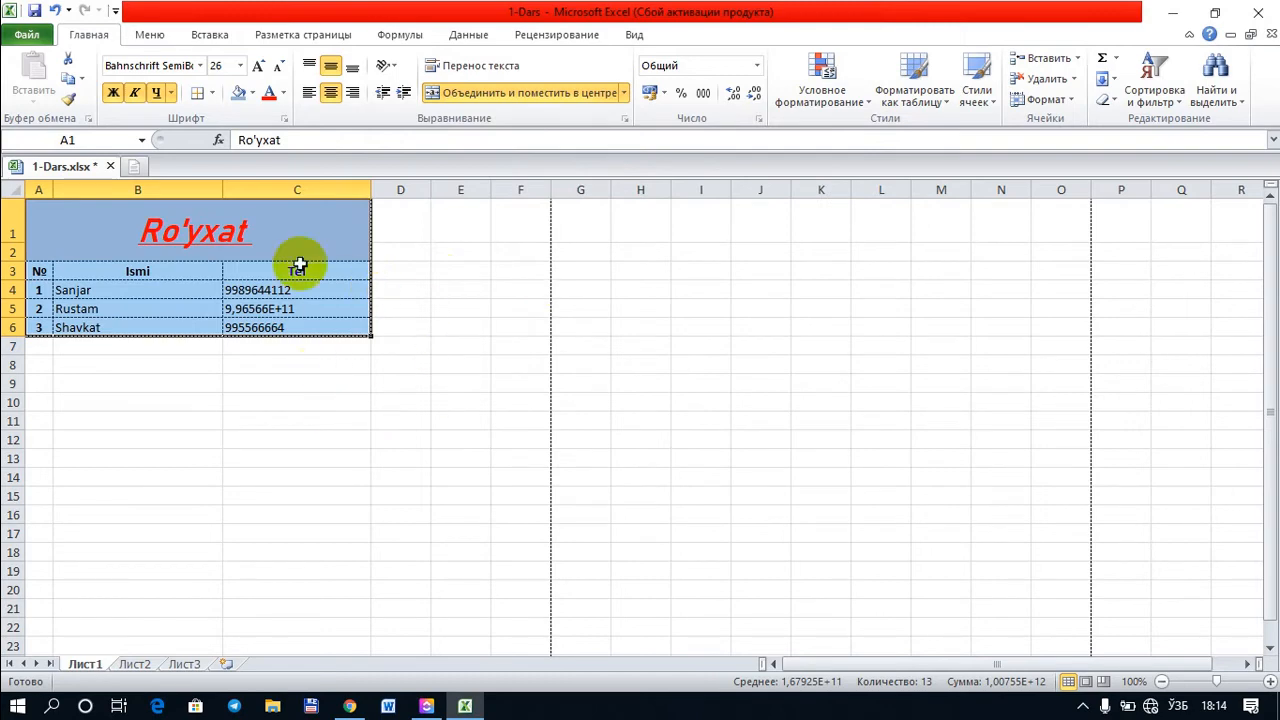
# Step: Examine the dashed table borders in the print preview, return to the worksheet and deselect the table
pyautogui.click(28, 35)
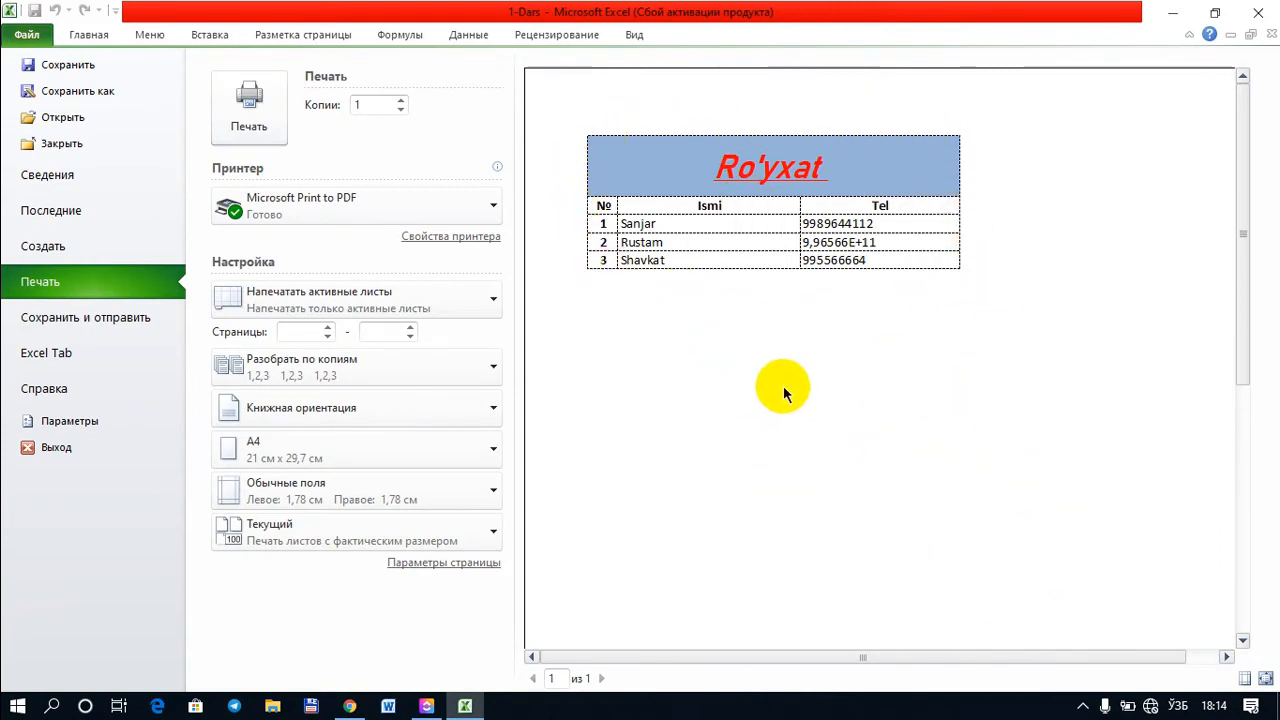
pyautogui.click(87, 37)
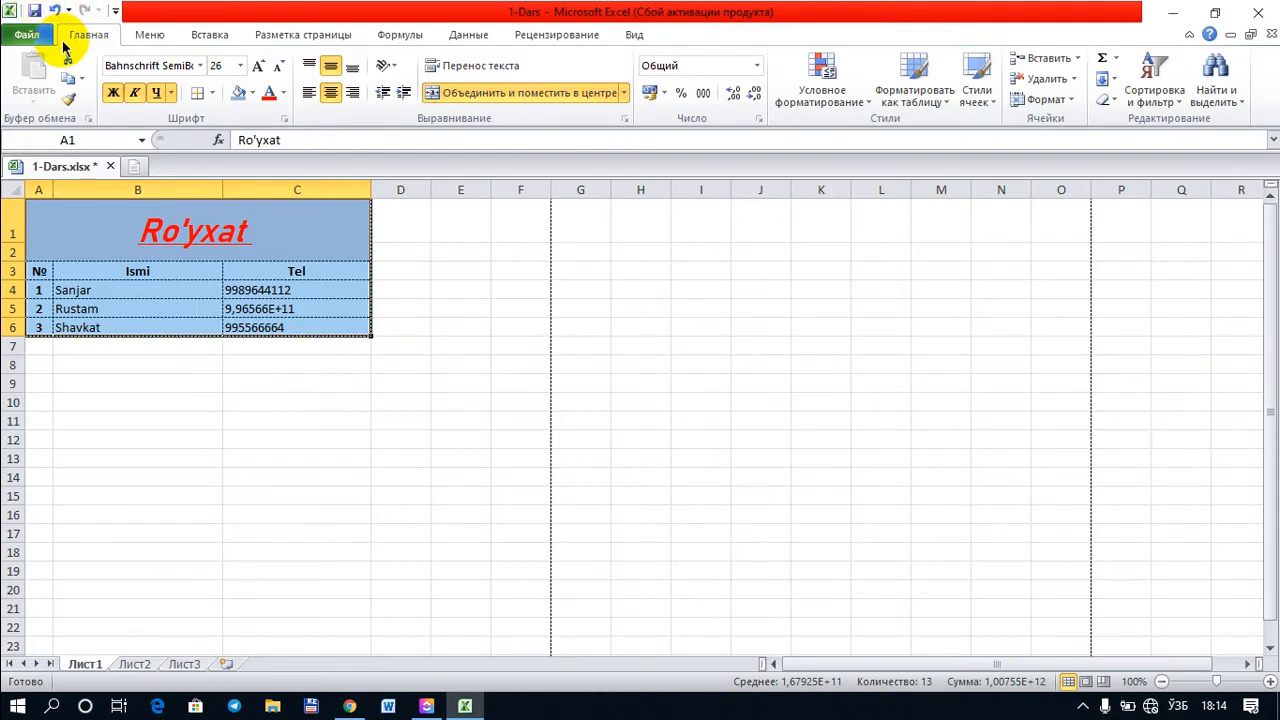
pyautogui.click(281, 381)
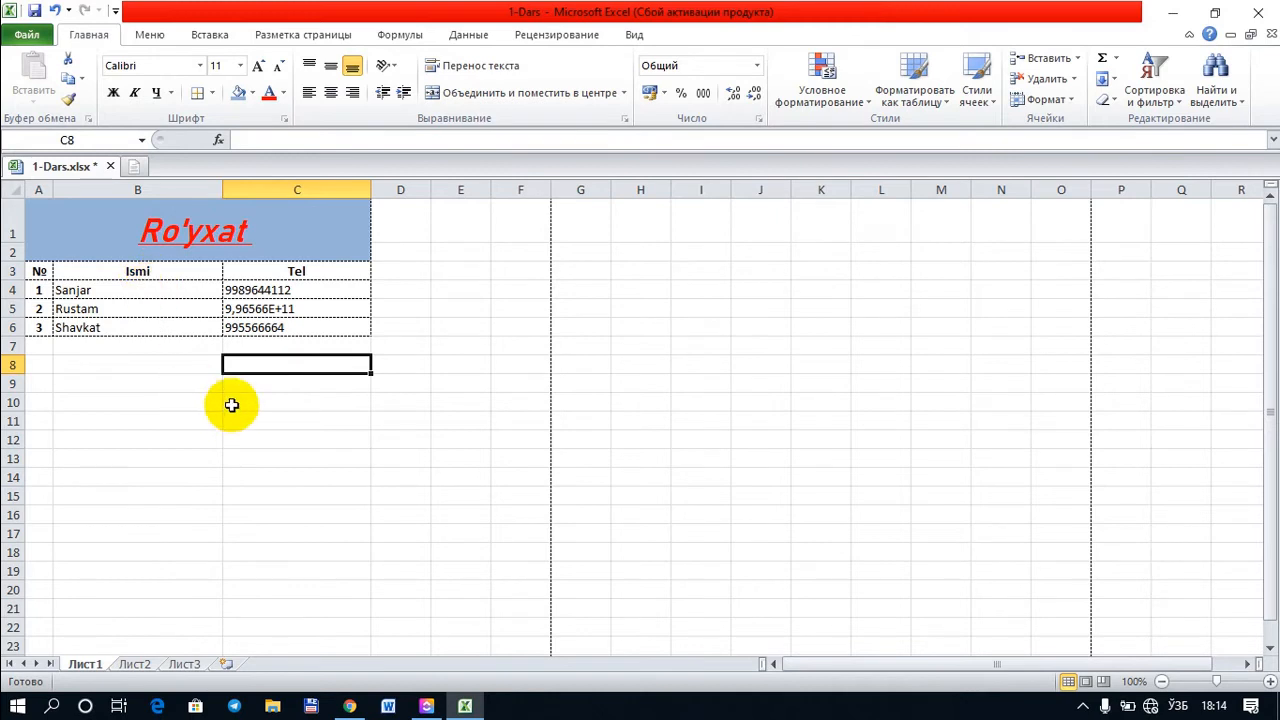
# Step: Copy the name in cell B6 and paste it with its formatting into cell E11
pyautogui.click(162, 322)
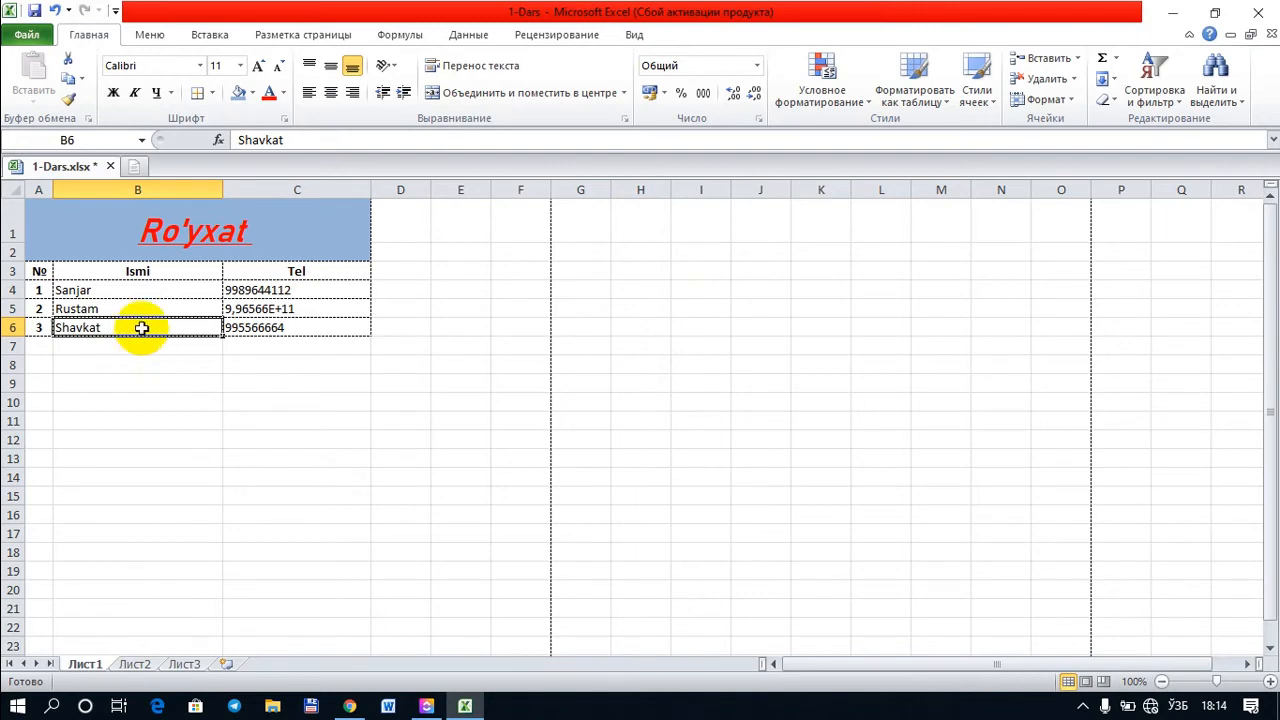
pyautogui.rightClick(142, 328)
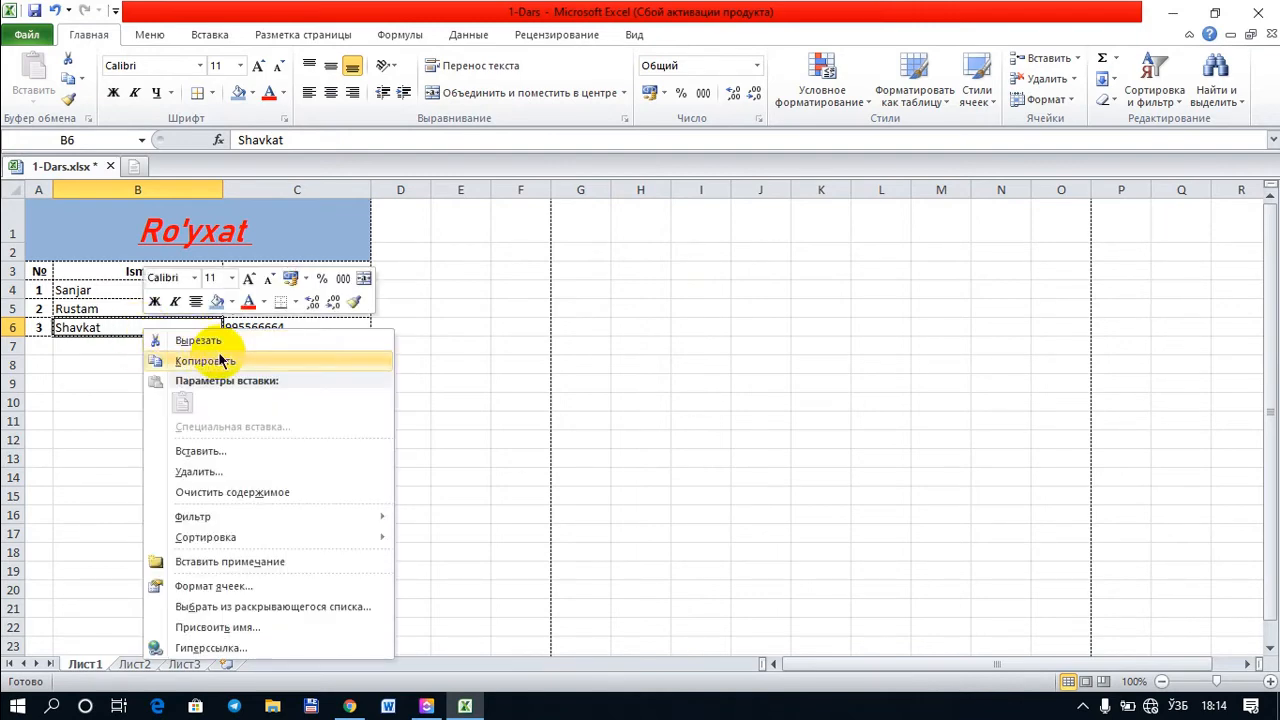
pyautogui.click(252, 362)
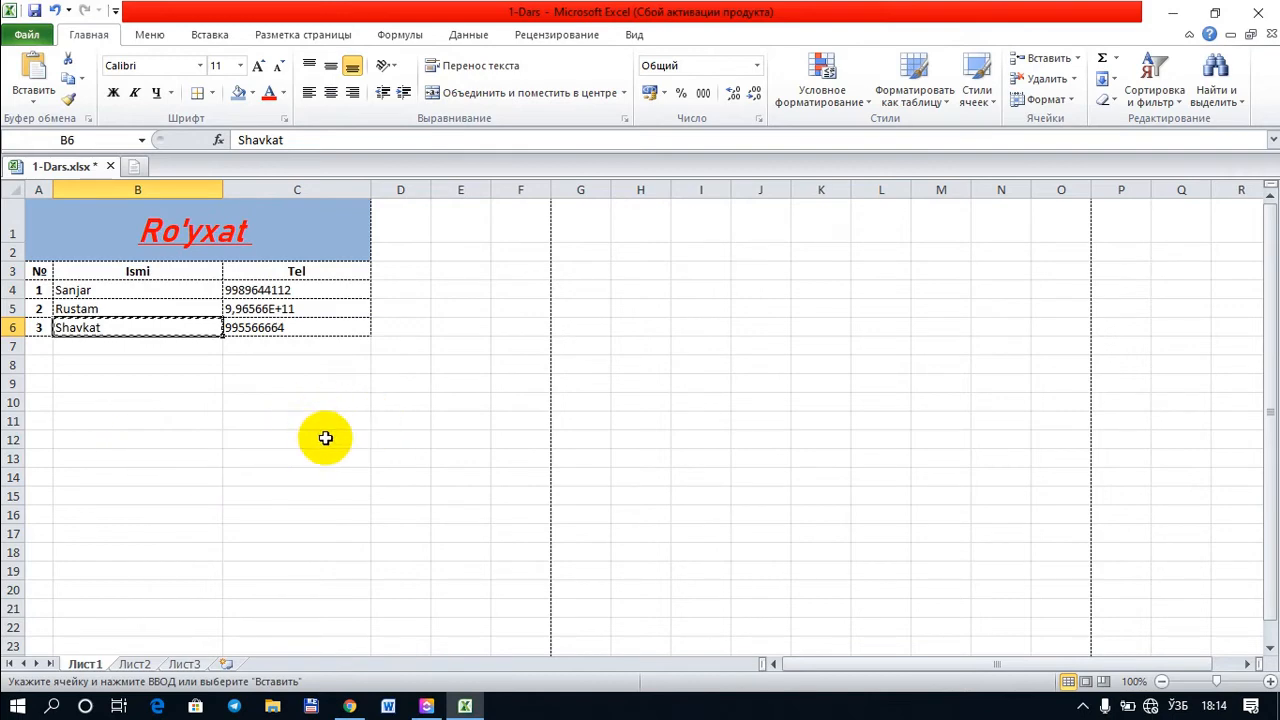
pyautogui.click(446, 419)
pyautogui.rightClick(446, 419)
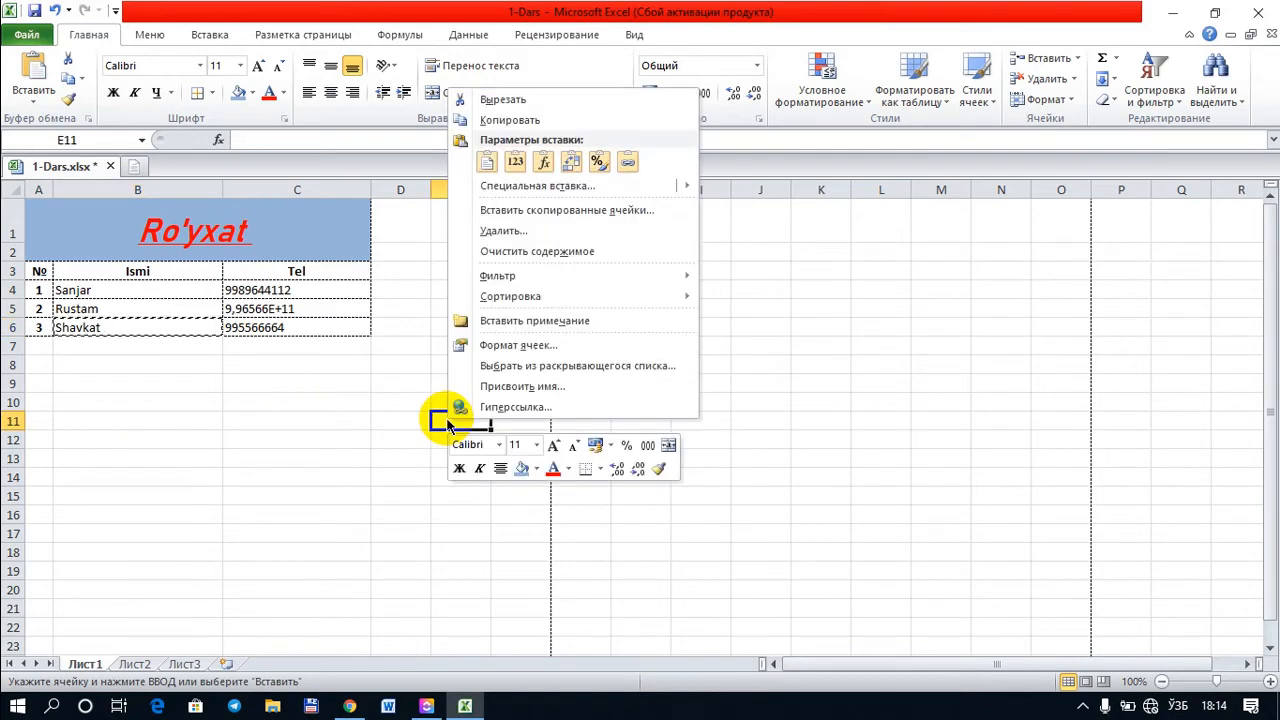
pyautogui.click(491, 163)
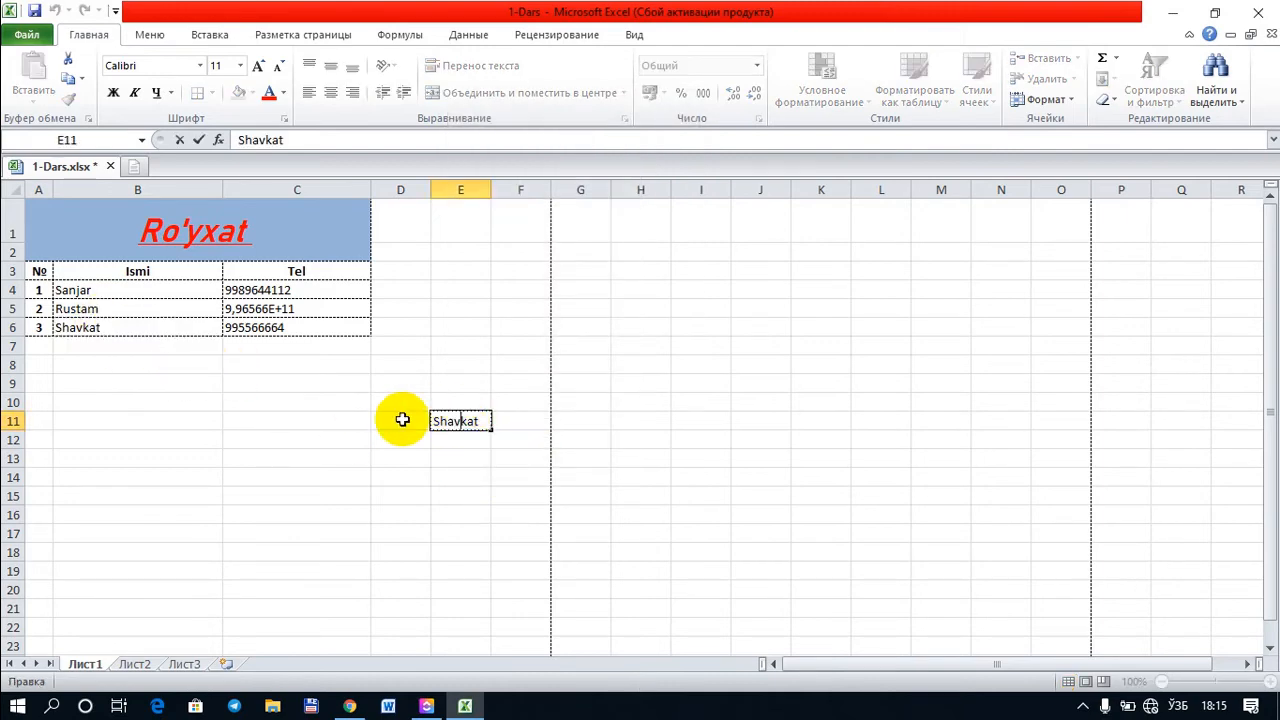
pyautogui.click(264, 420)
pyautogui.click(131, 384)
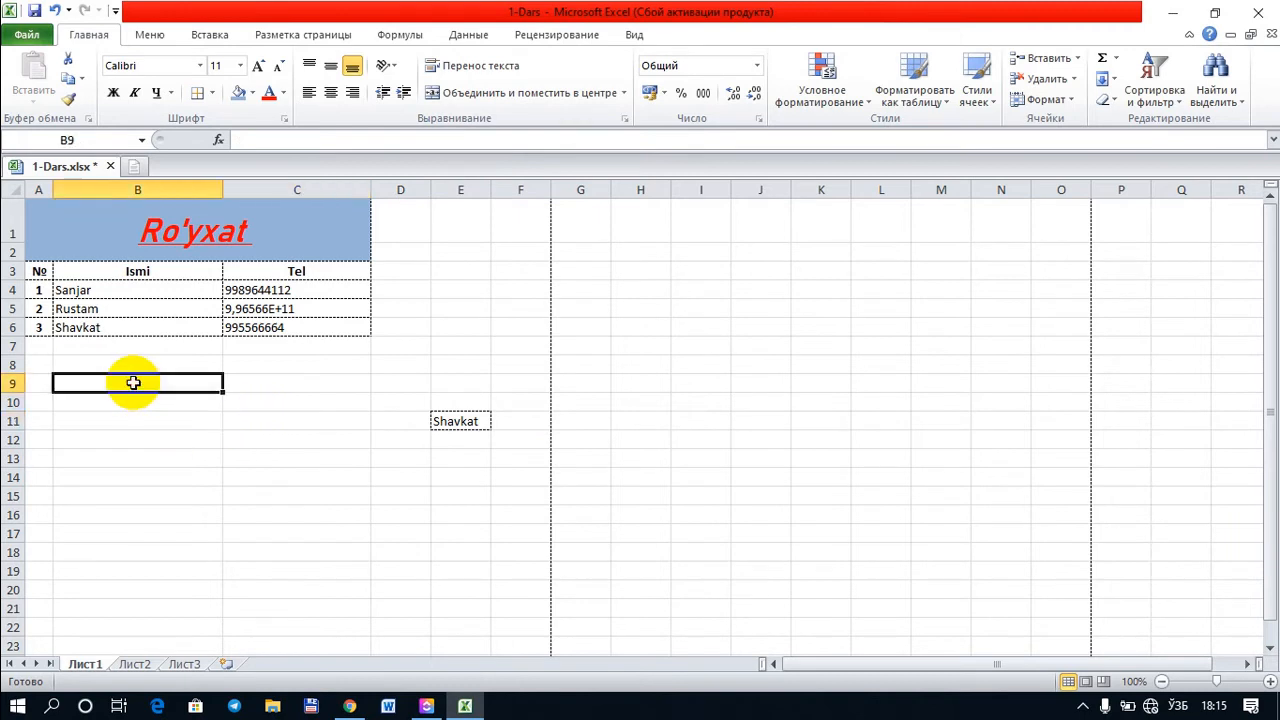
# Step: Cut the name from cell B6 and paste it into cell E13, dismissing any clipboard message
pyautogui.click(127, 329)
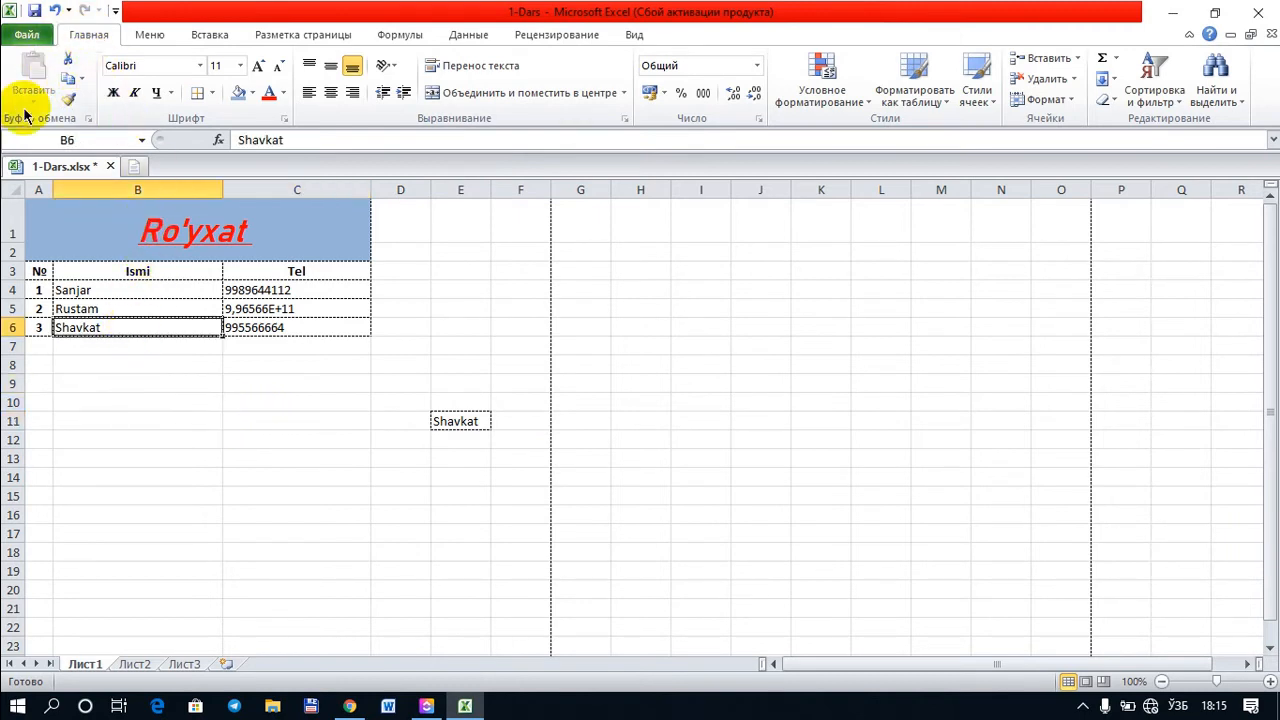
pyautogui.click(70, 66)
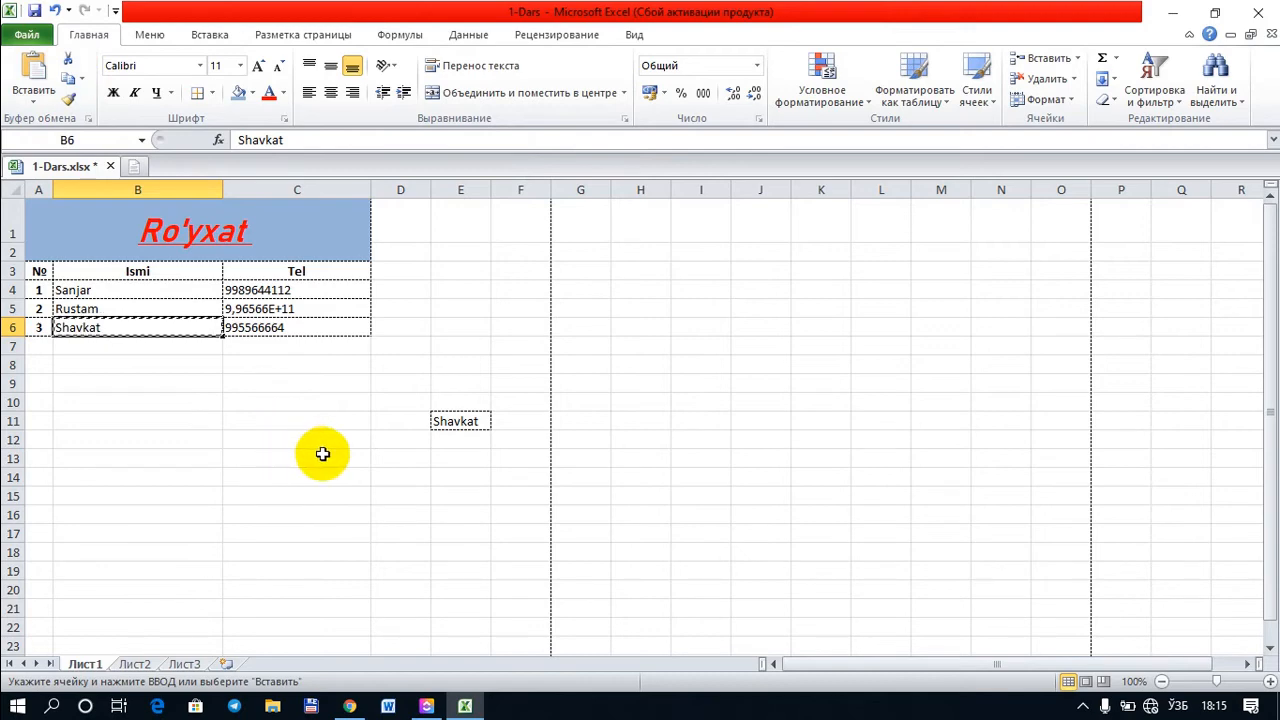
pyautogui.click(461, 457)
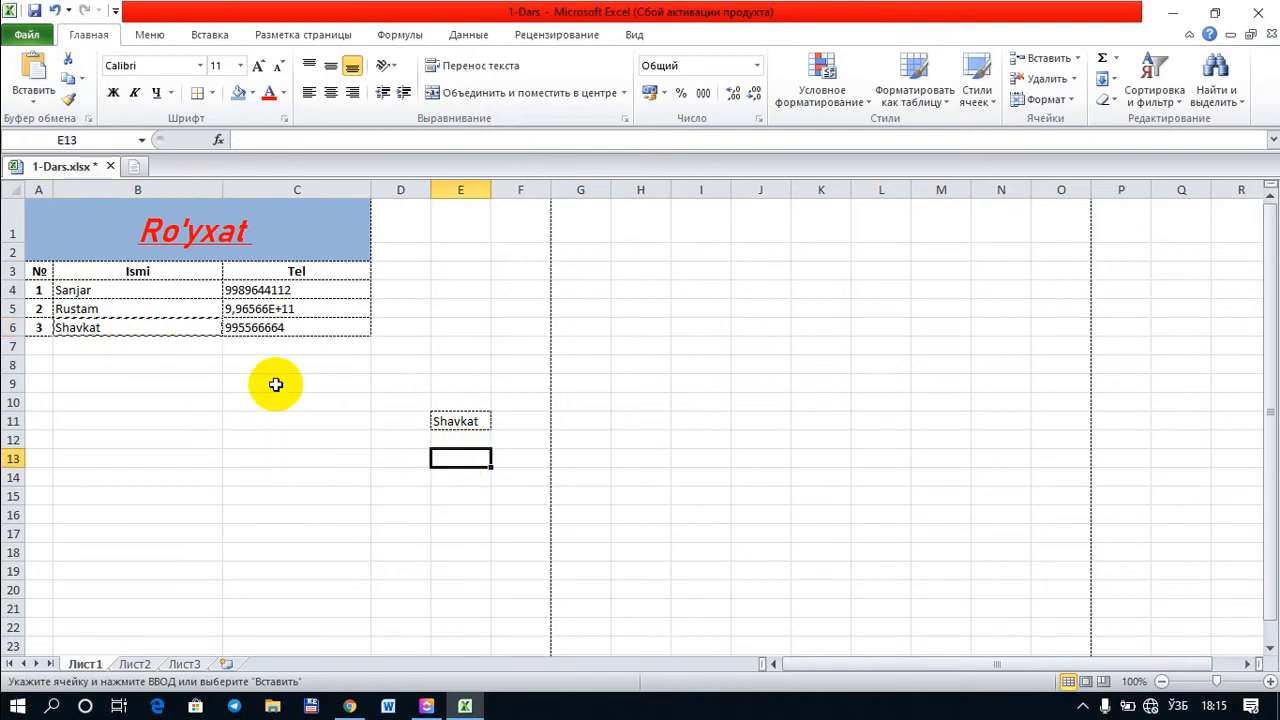
pyautogui.rightClick(455, 459)
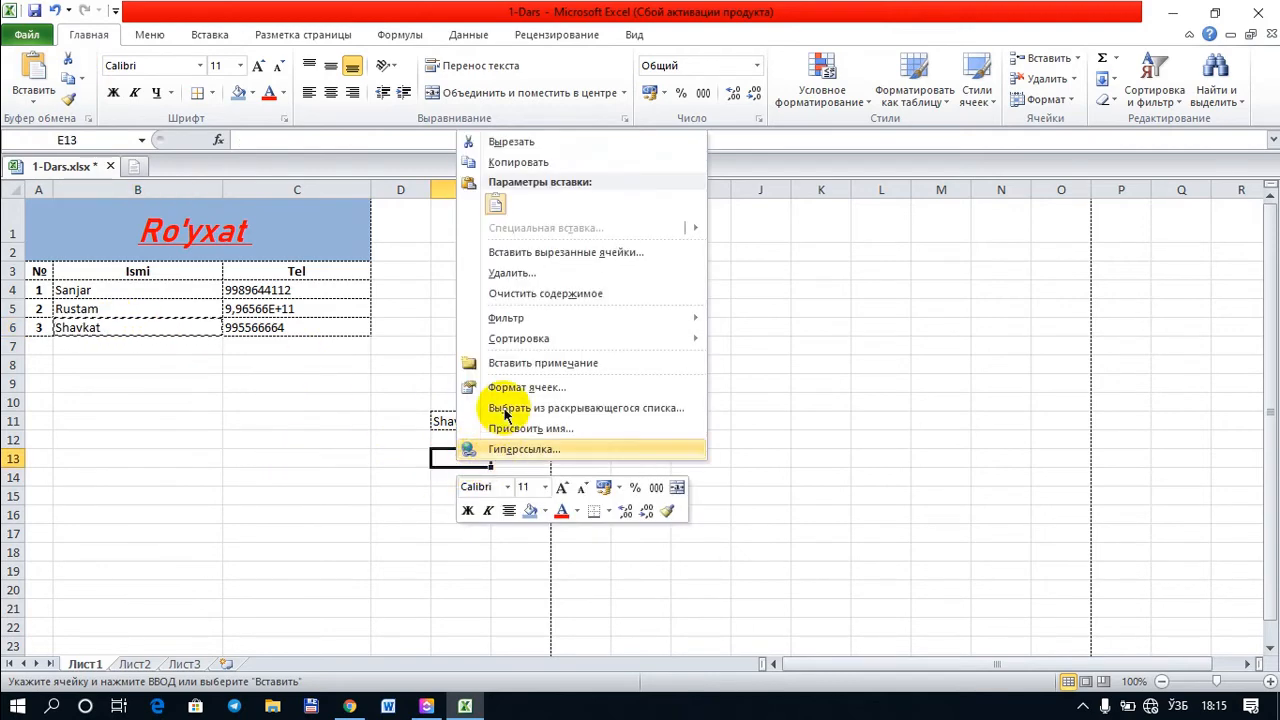
pyautogui.click(496, 204)
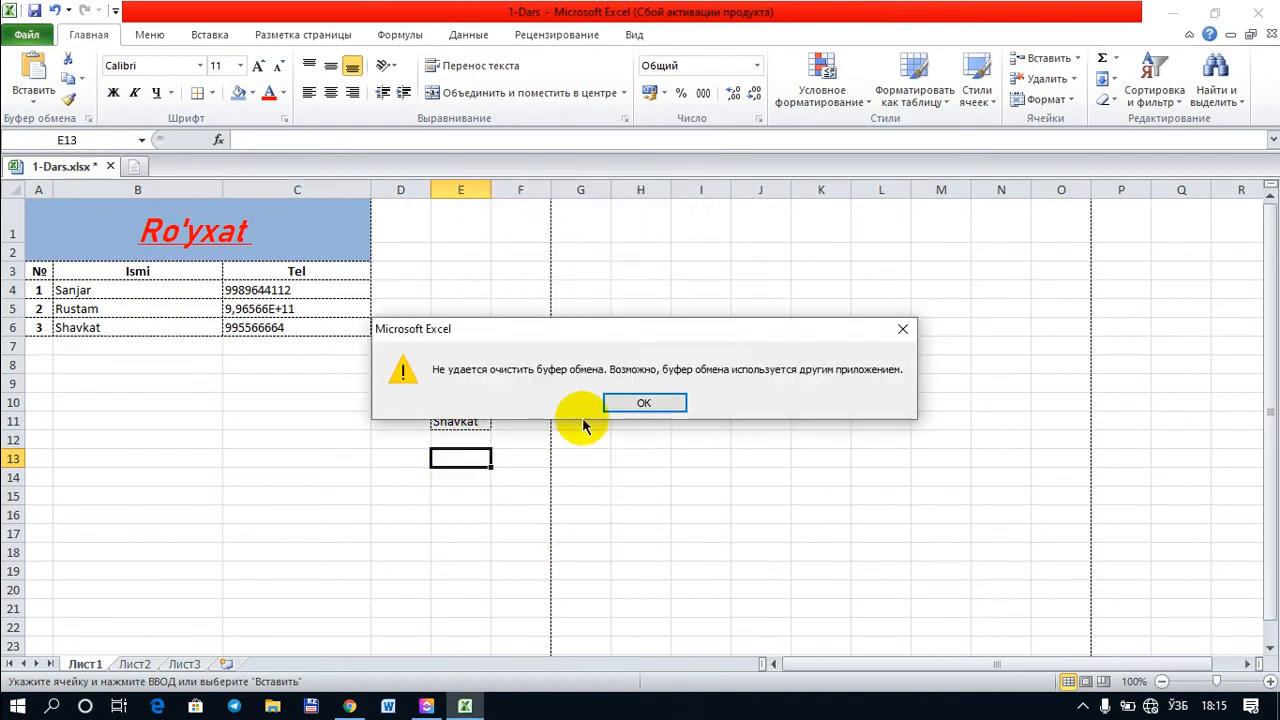
pyautogui.click(610, 405)
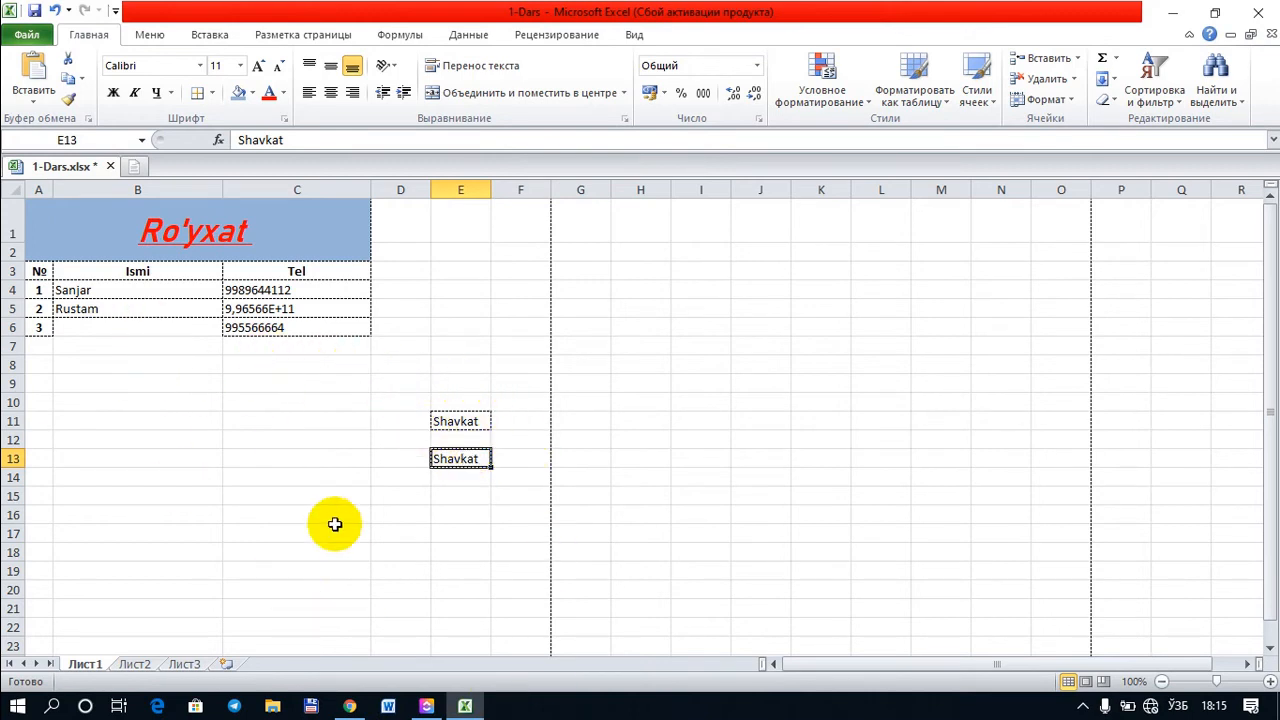
# Step: Search Windows for "экр" and open the on-screen keyboard
pyautogui.click(56, 704)
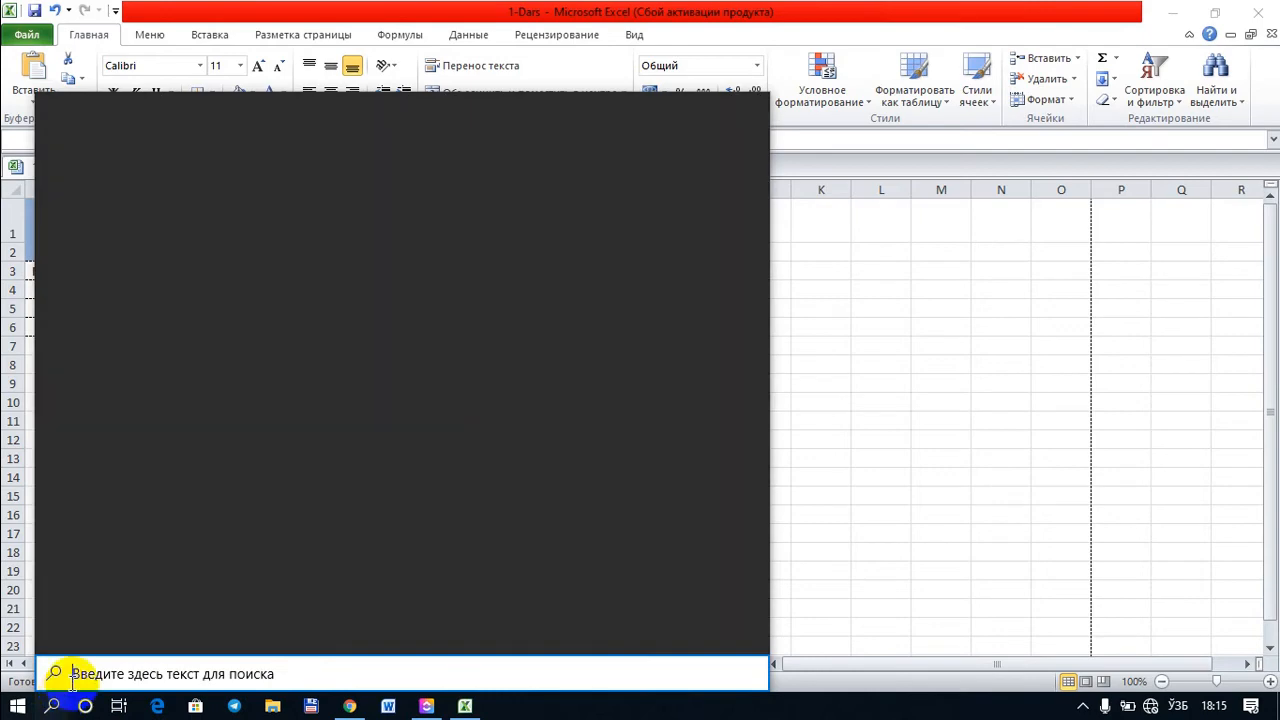
pyautogui.write('э')
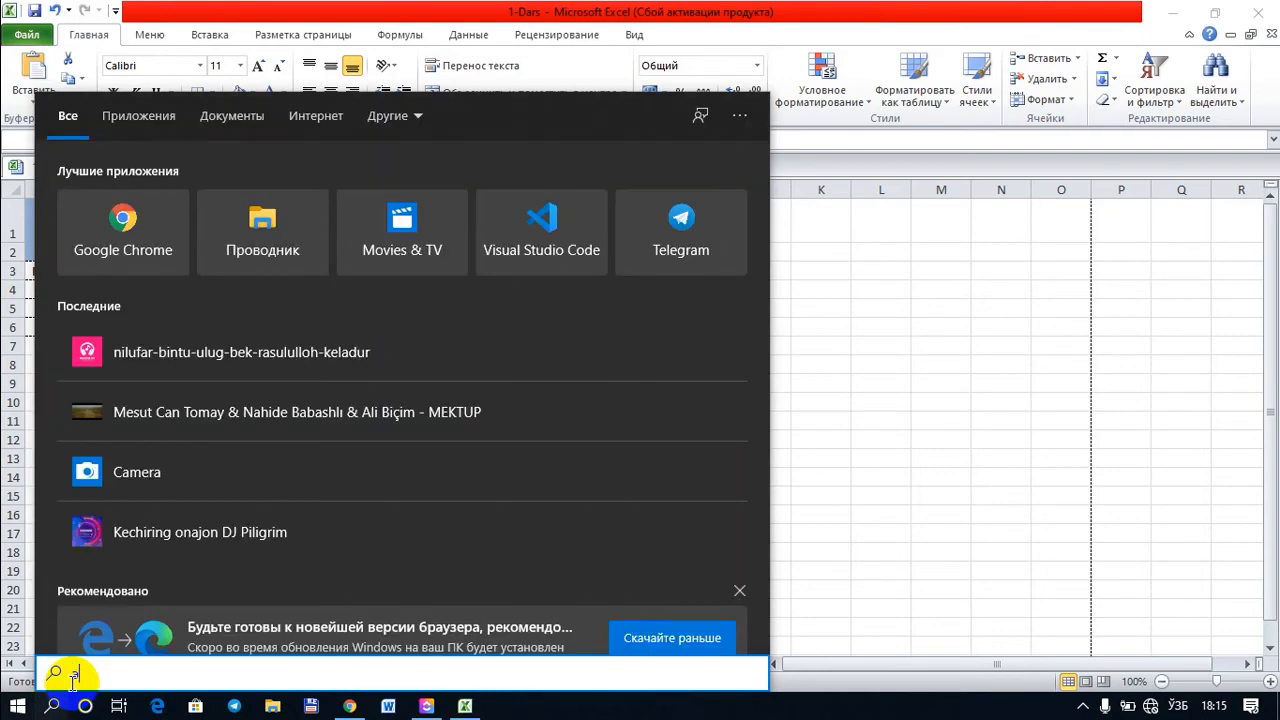
pyautogui.write('кр')
pyautogui.press('Return')
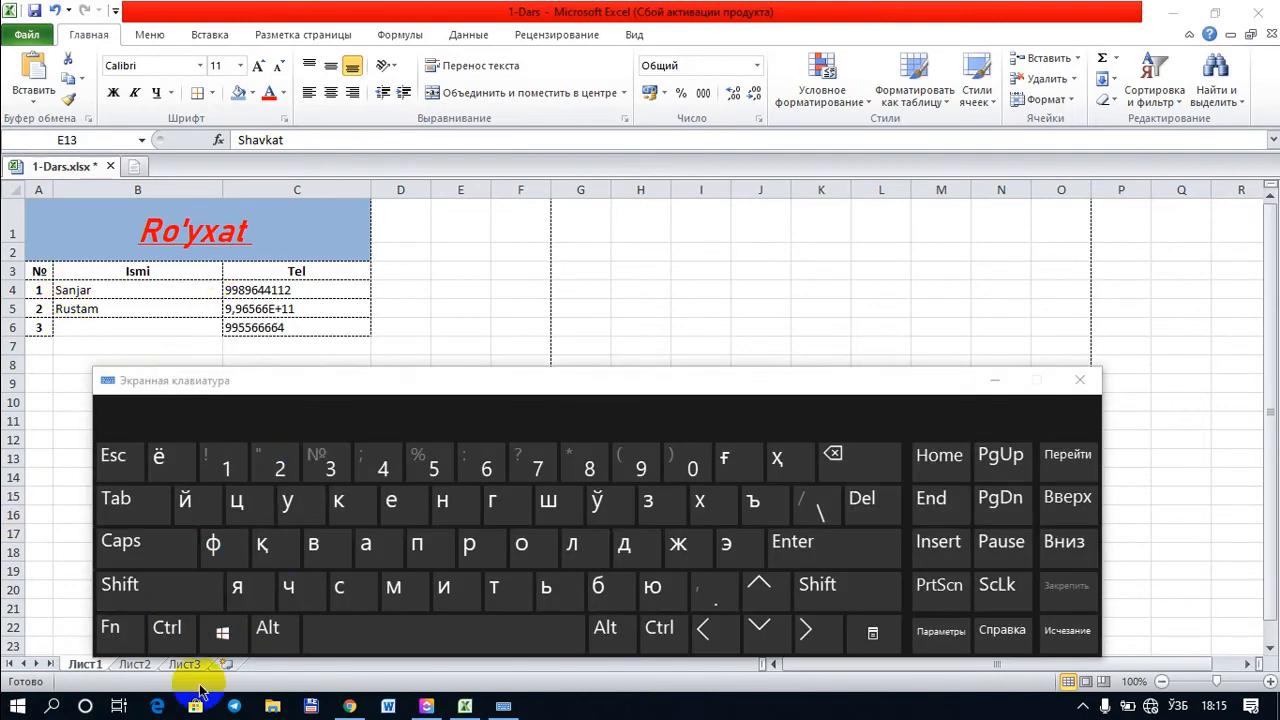
# Step: Select the phone number cell C6 and switch the on-screen keyboard to the English layout
pyautogui.click(280, 327)
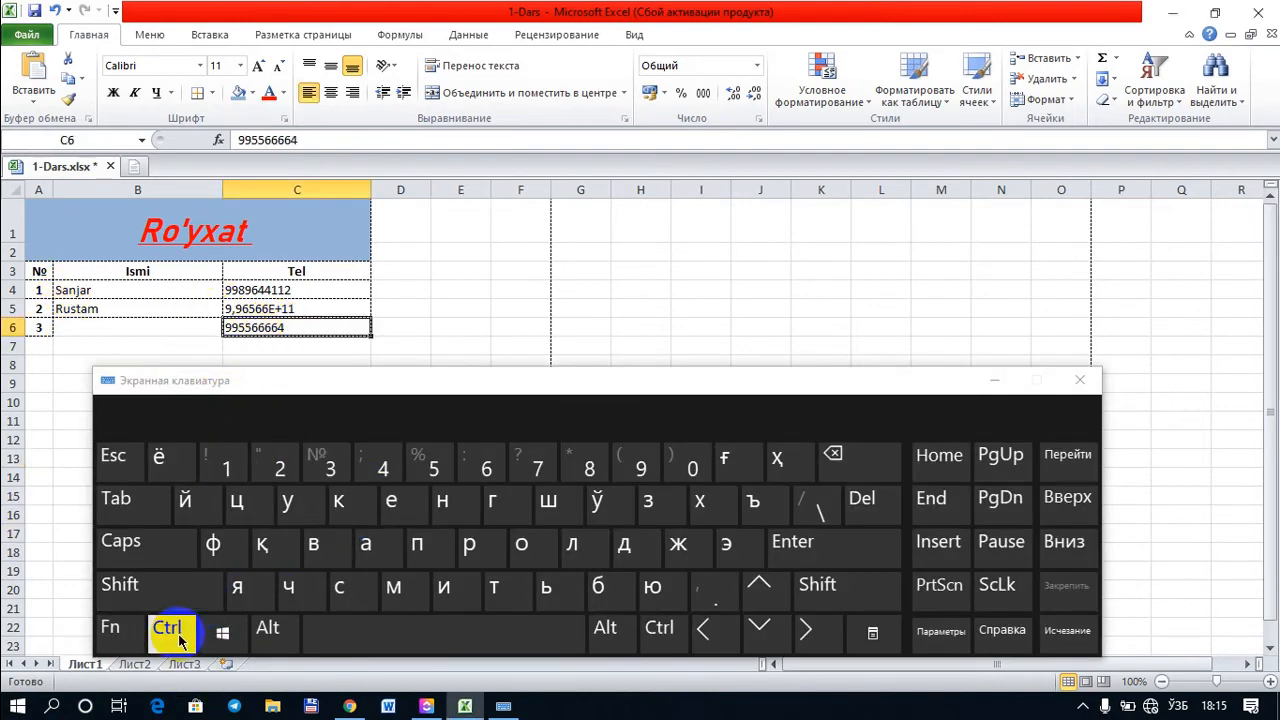
pyautogui.click(267, 628)
pyautogui.click(190, 592)
pyautogui.click(267, 638)
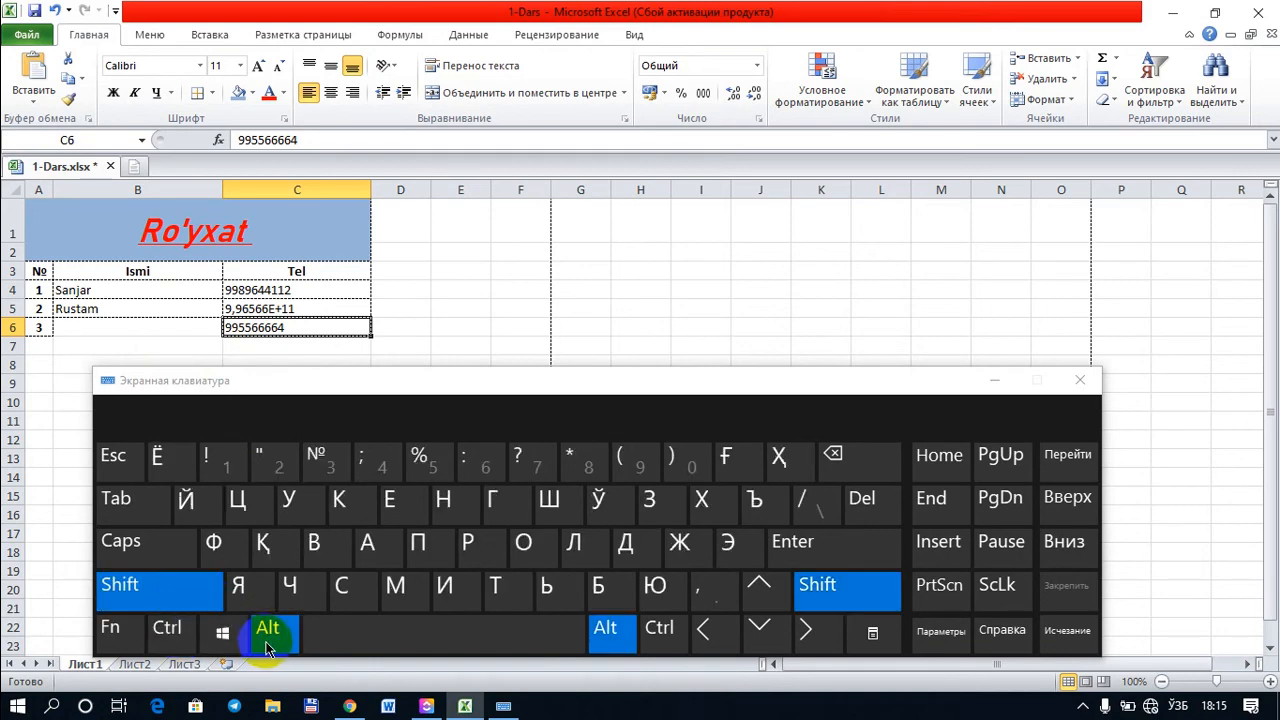
pyautogui.click(200, 597)
pyautogui.click(168, 636)
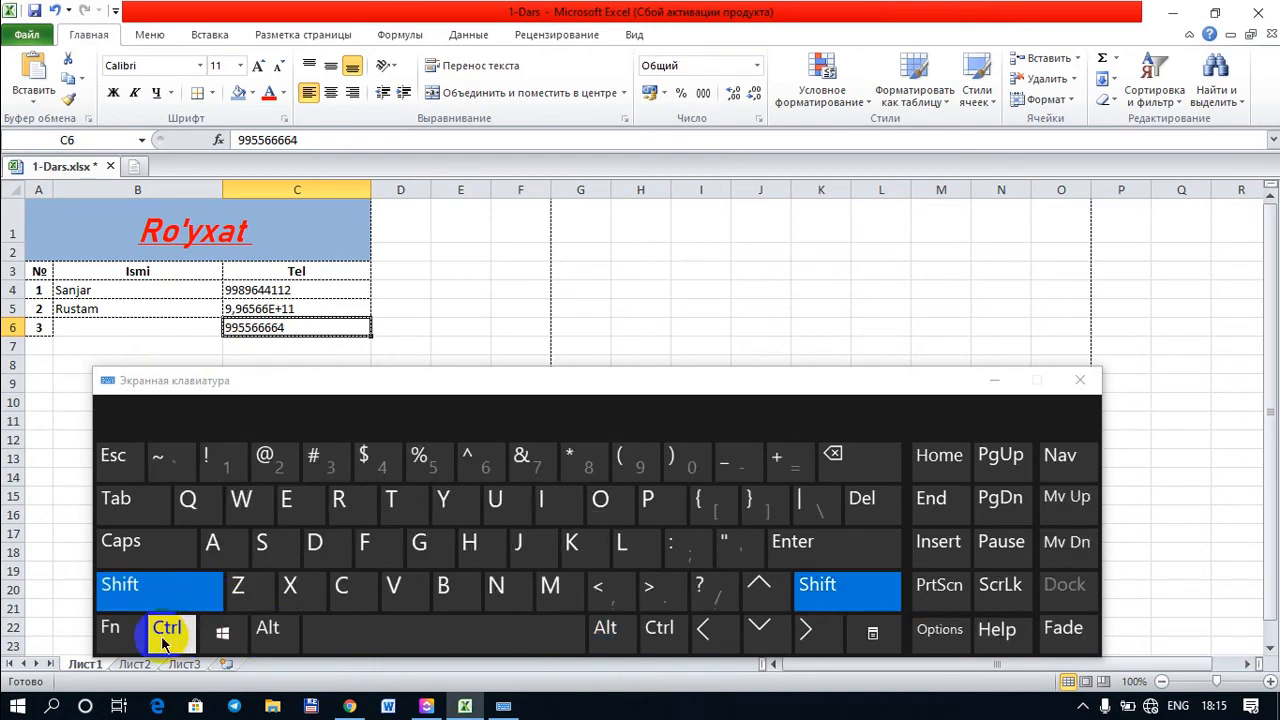
pyautogui.click(183, 598)
# Step: Copy cell C6 into cell F6 using the on-screen keyboard, then minimise the keyboard
pyautogui.click(170, 628)
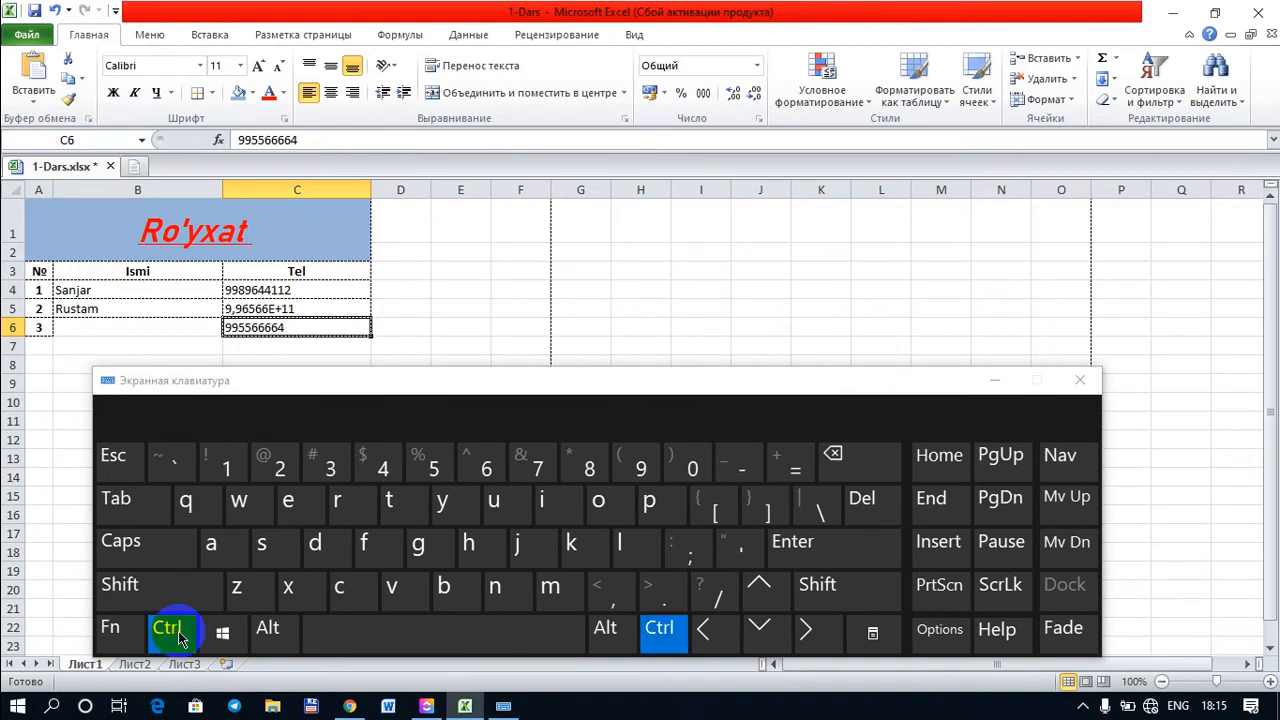
pyautogui.click(345, 592)
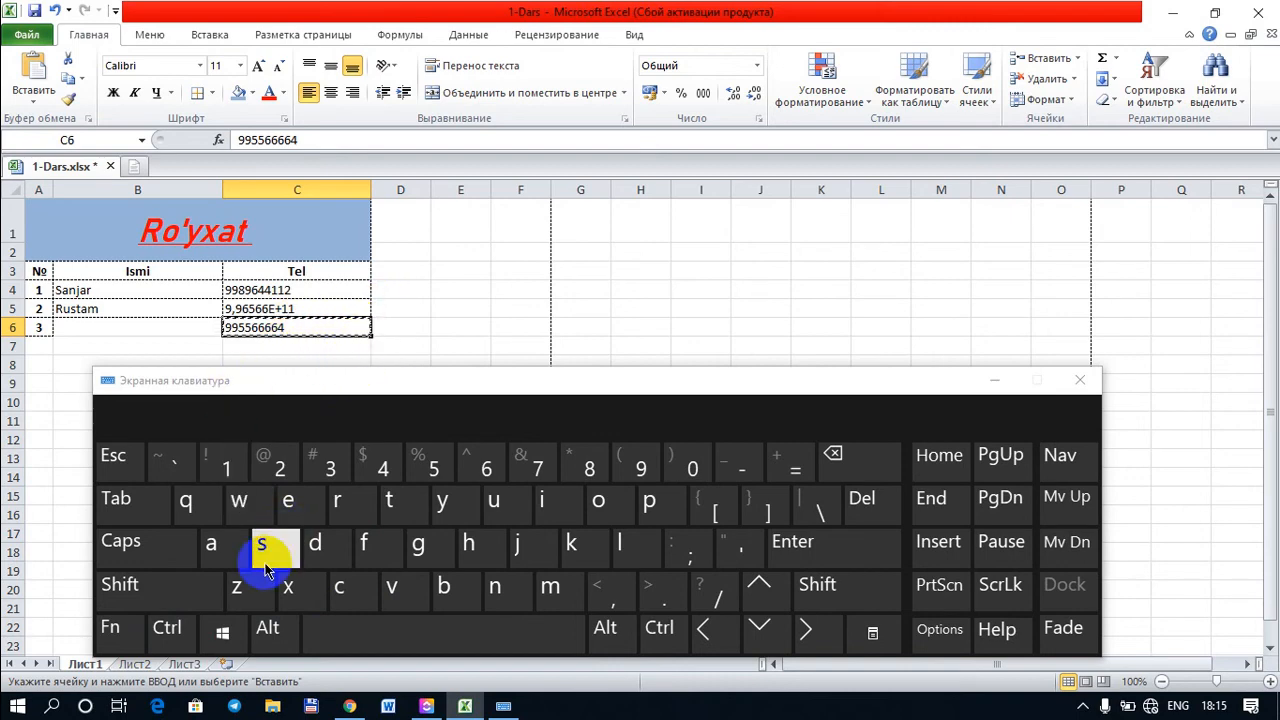
pyautogui.click(500, 330)
pyautogui.click(167, 628)
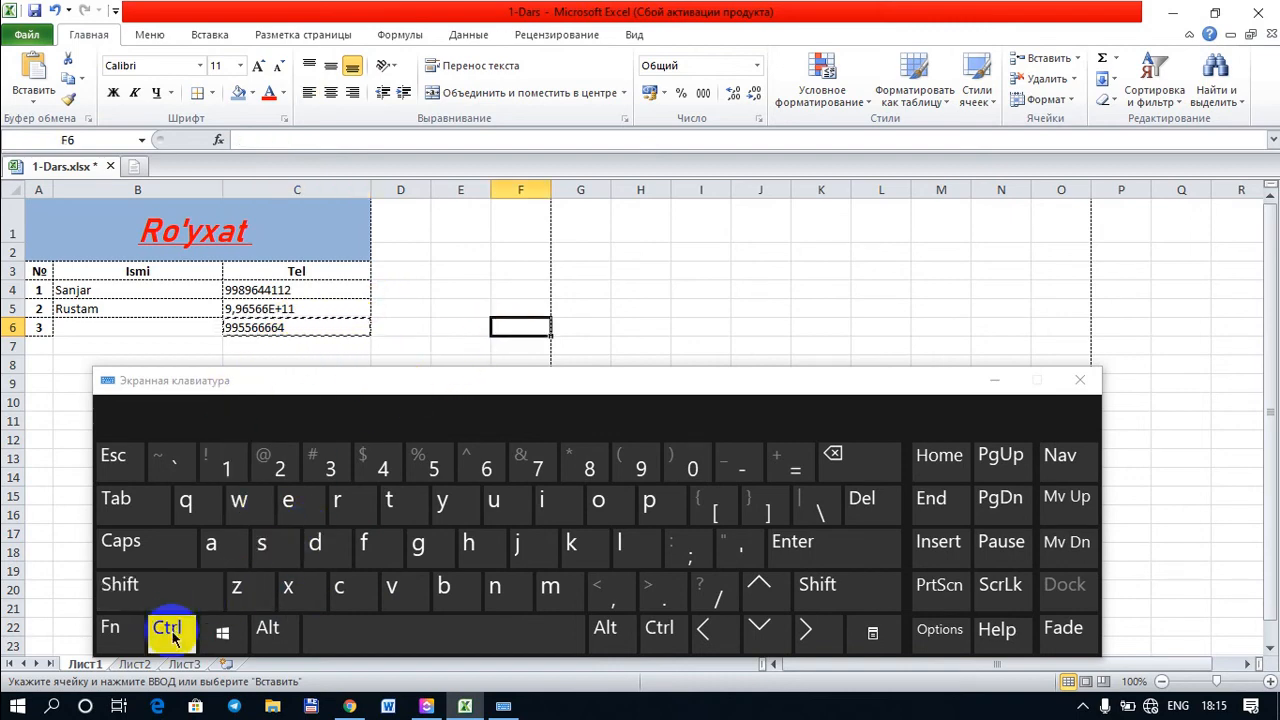
pyautogui.click(380, 603)
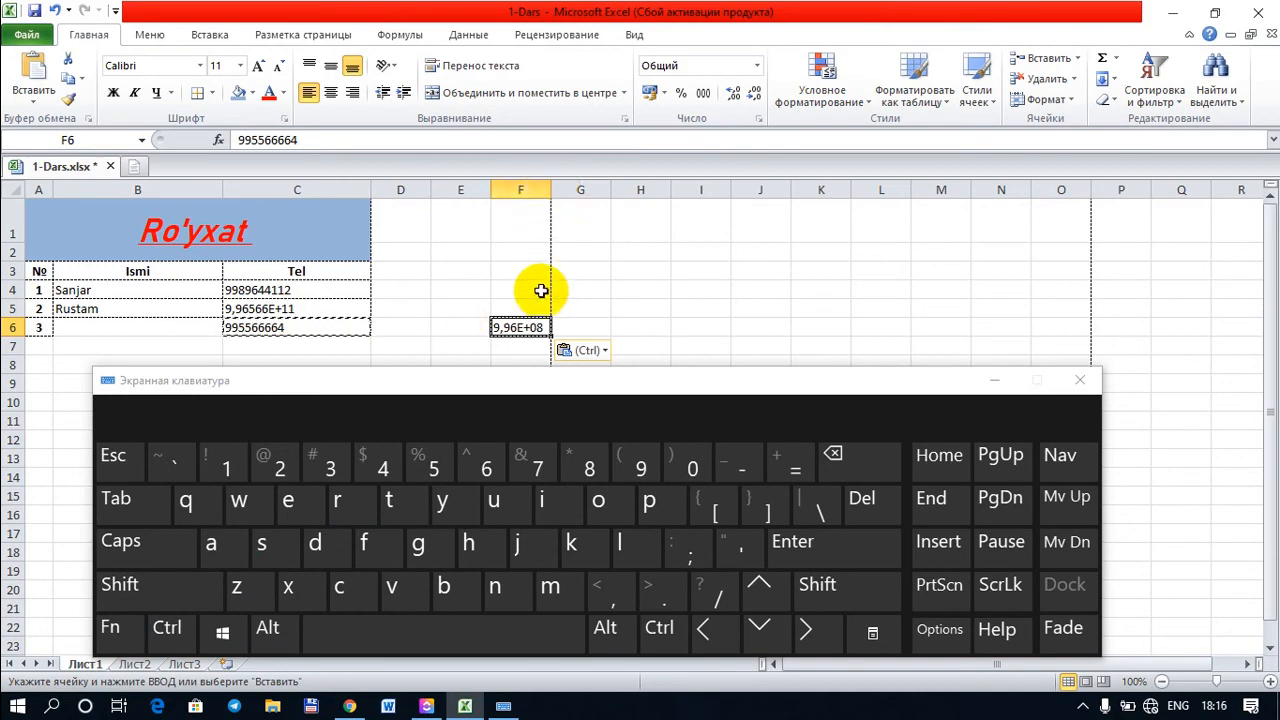
pyautogui.click(515, 252)
pyautogui.click(995, 380)
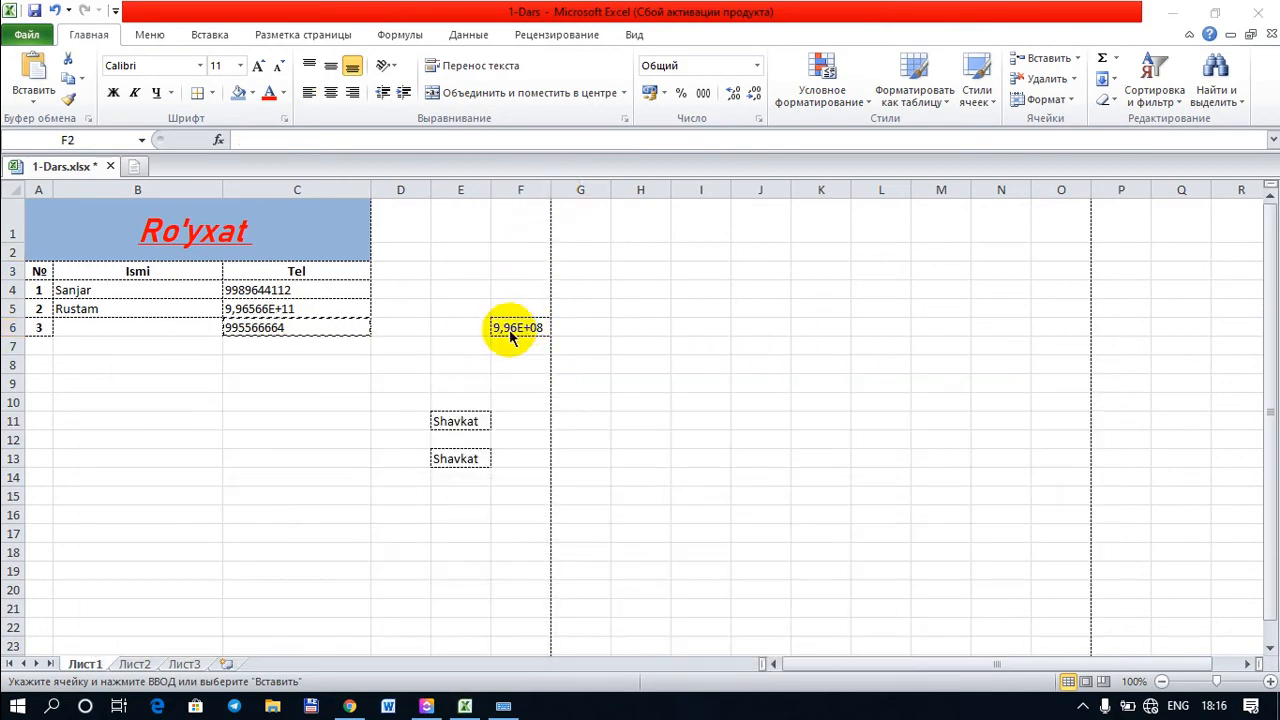
# Step: Widen column F to fit the phone number in F6 and undo the width change
pyautogui.click(517, 246)
pyautogui.moveTo(553, 187); pyautogui.dragTo(635, 187)
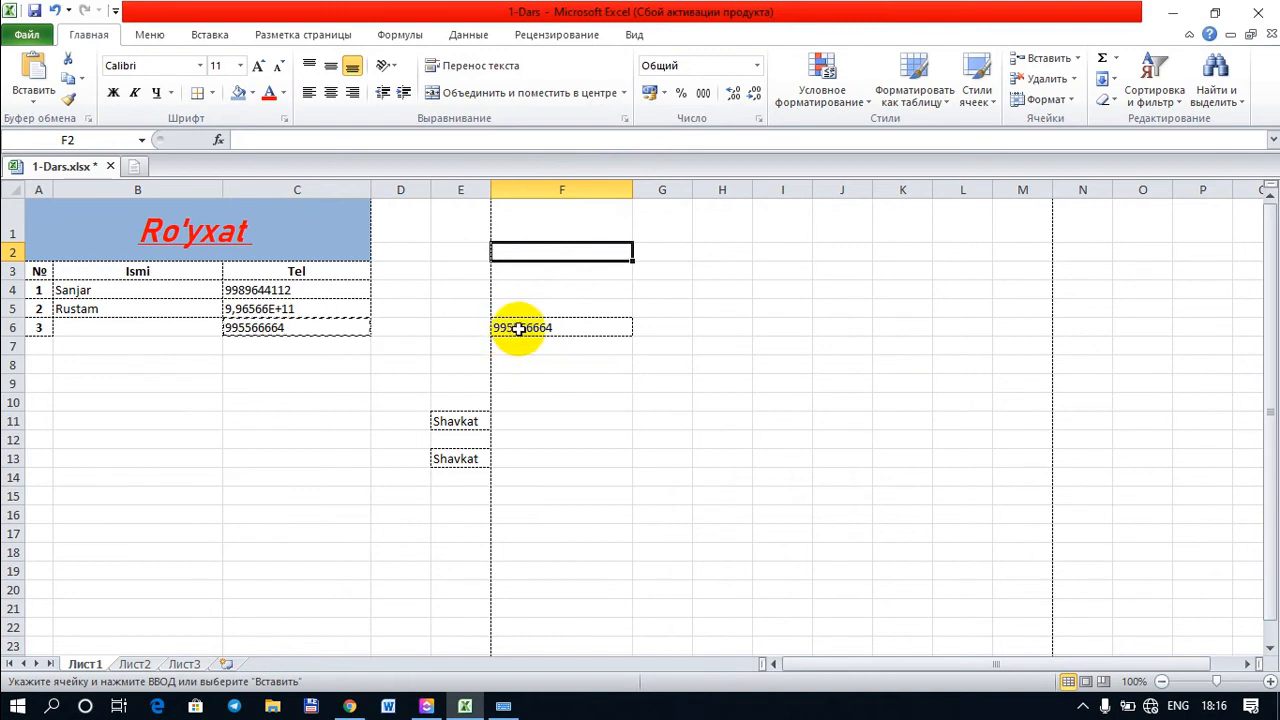
pyautogui.hotkey('ctrl', 'z')
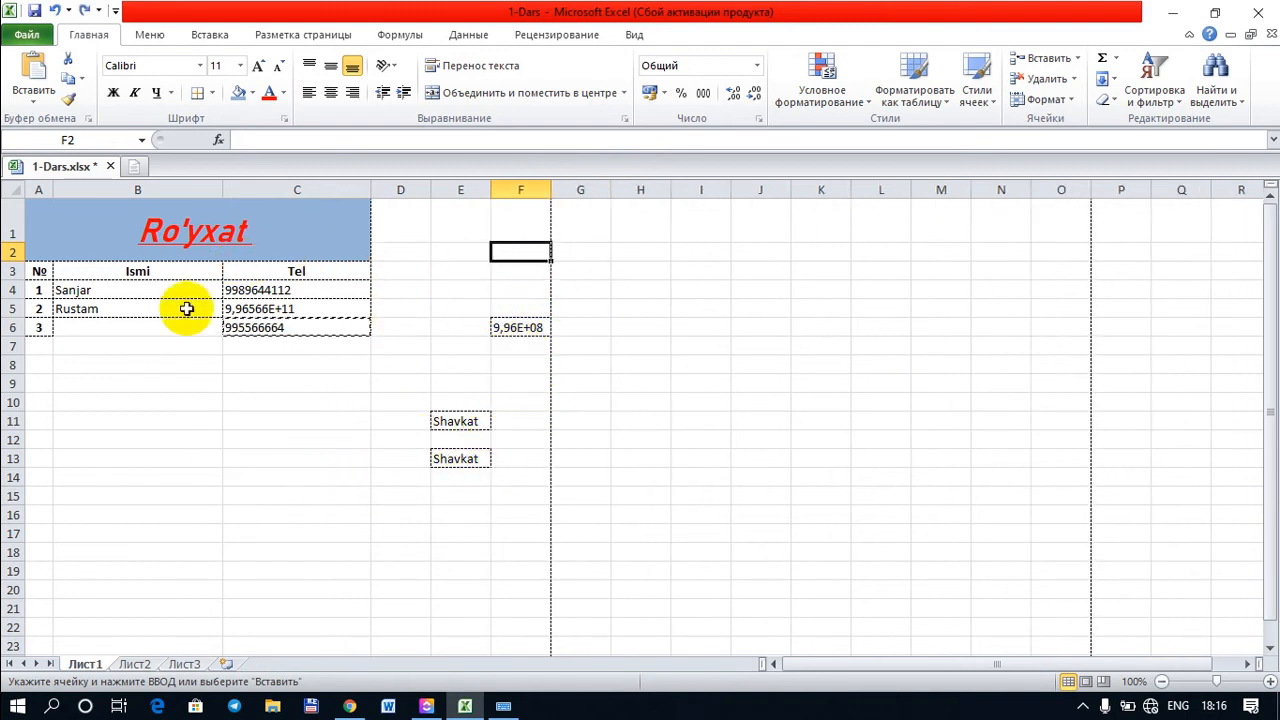
pyautogui.click(298, 343)
pyautogui.doubleClick(320, 325)
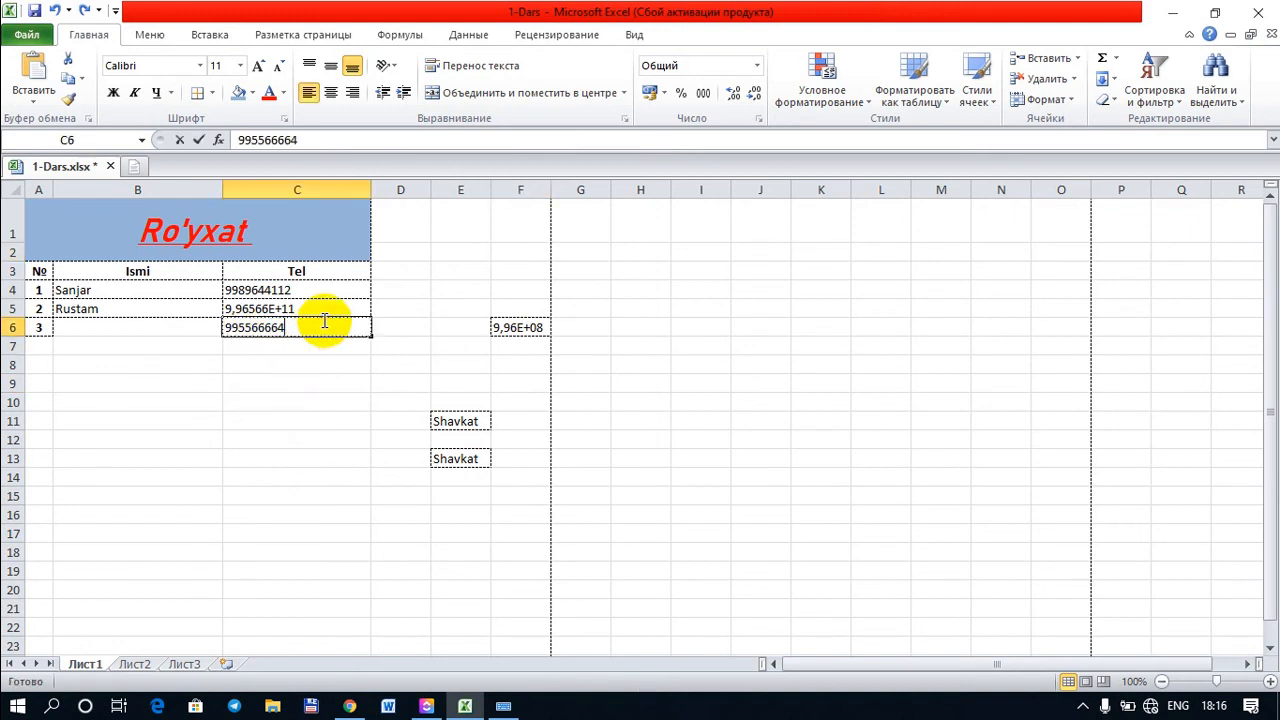
pyautogui.click(313, 377)
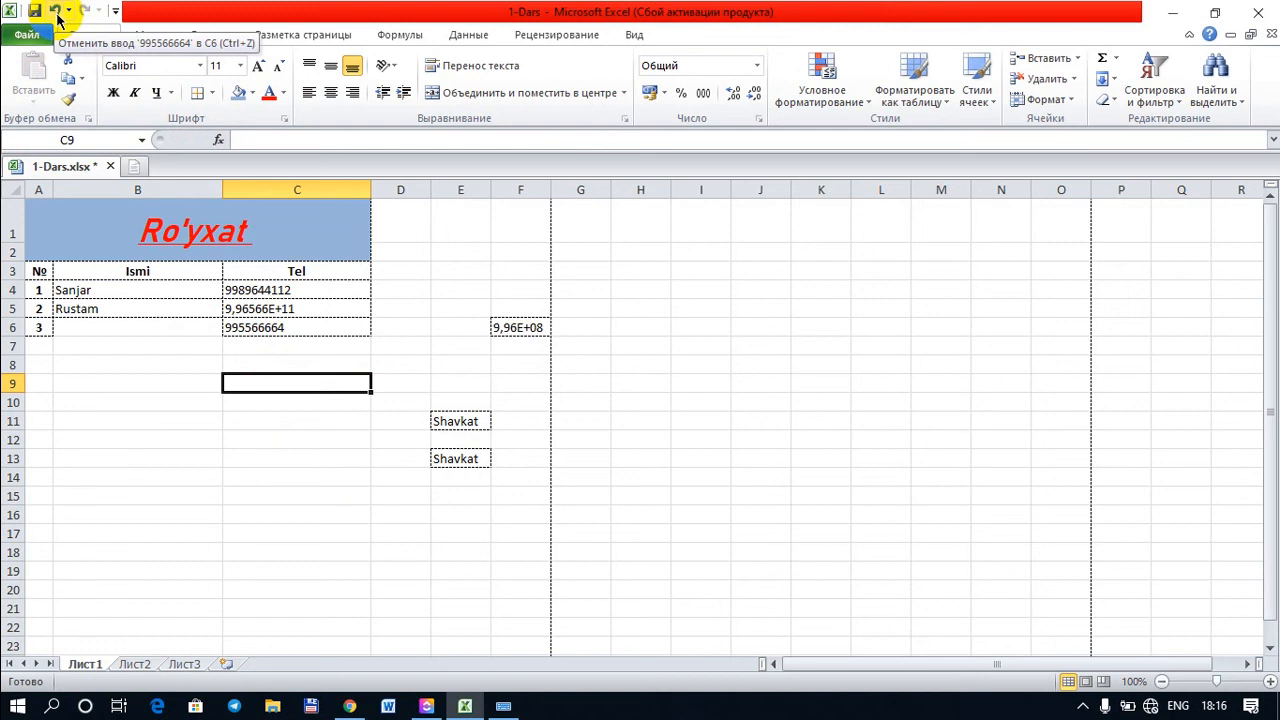
pyautogui.click(458, 404)
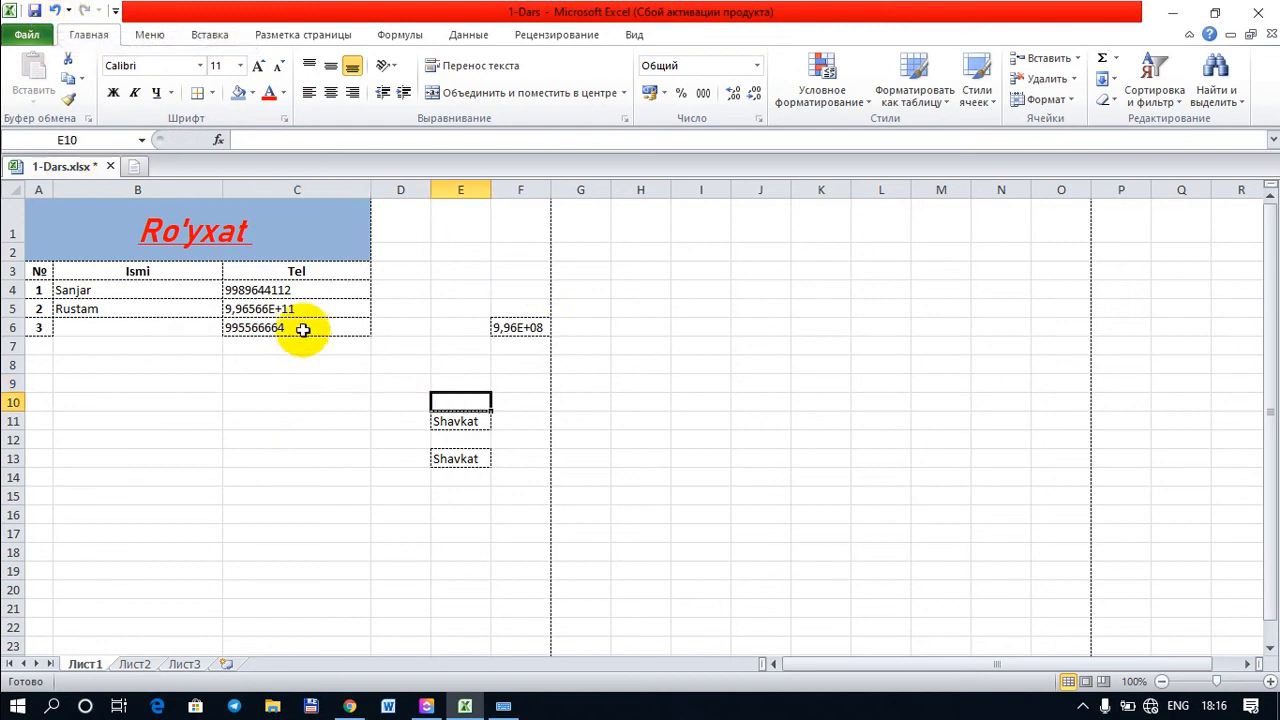
pyautogui.click(299, 343)
pyautogui.click(335, 443)
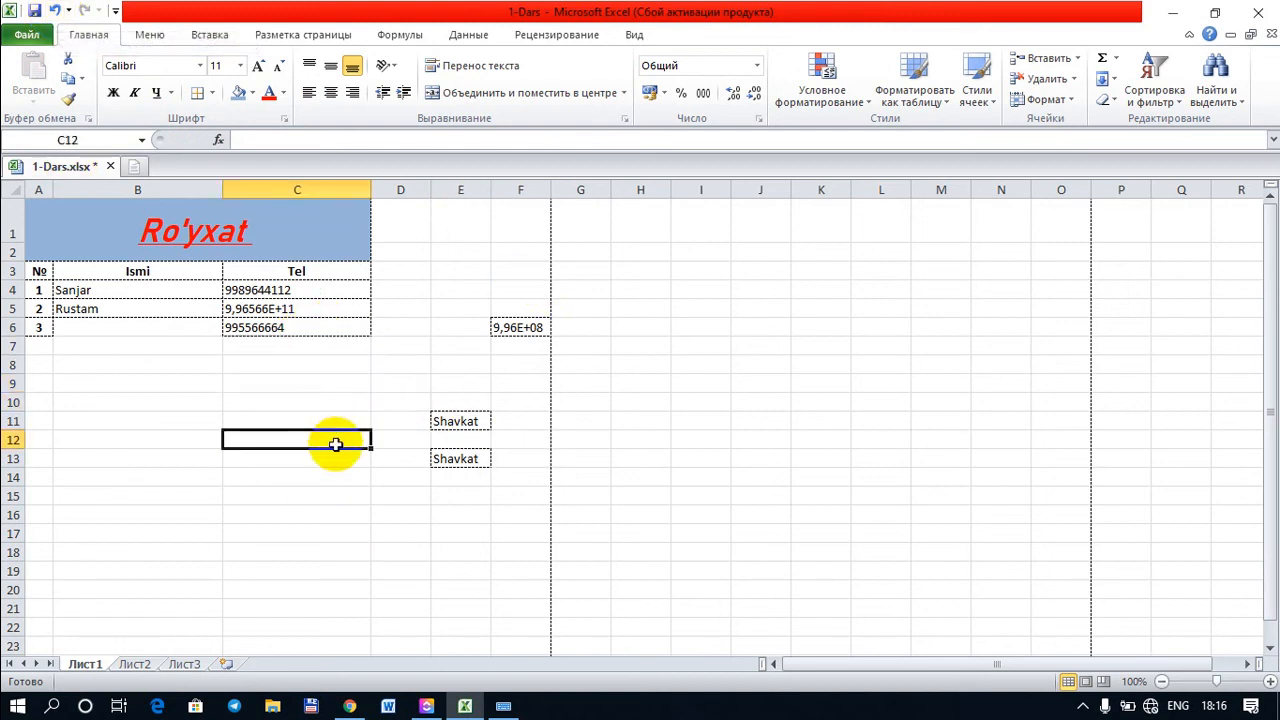
# Step: Undo the practice pastes in F6, E13 and E11, including the cut from B6, and clear the copy marquee
pyautogui.hotkey('ctrl', 'z')
pyautogui.hotkey('ctrl', 'z')
pyautogui.hotkey('ctrl', 'z')
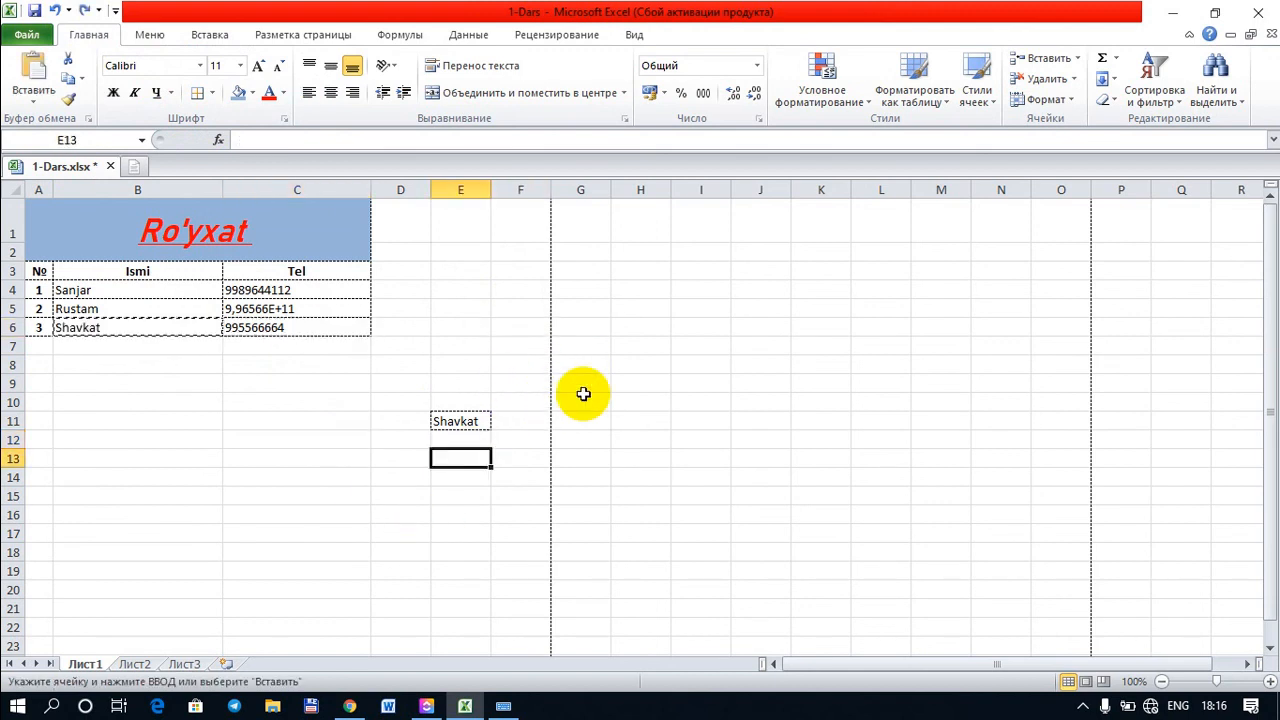
pyautogui.press('Up')
pyautogui.press('Up')
pyautogui.click(176, 382)
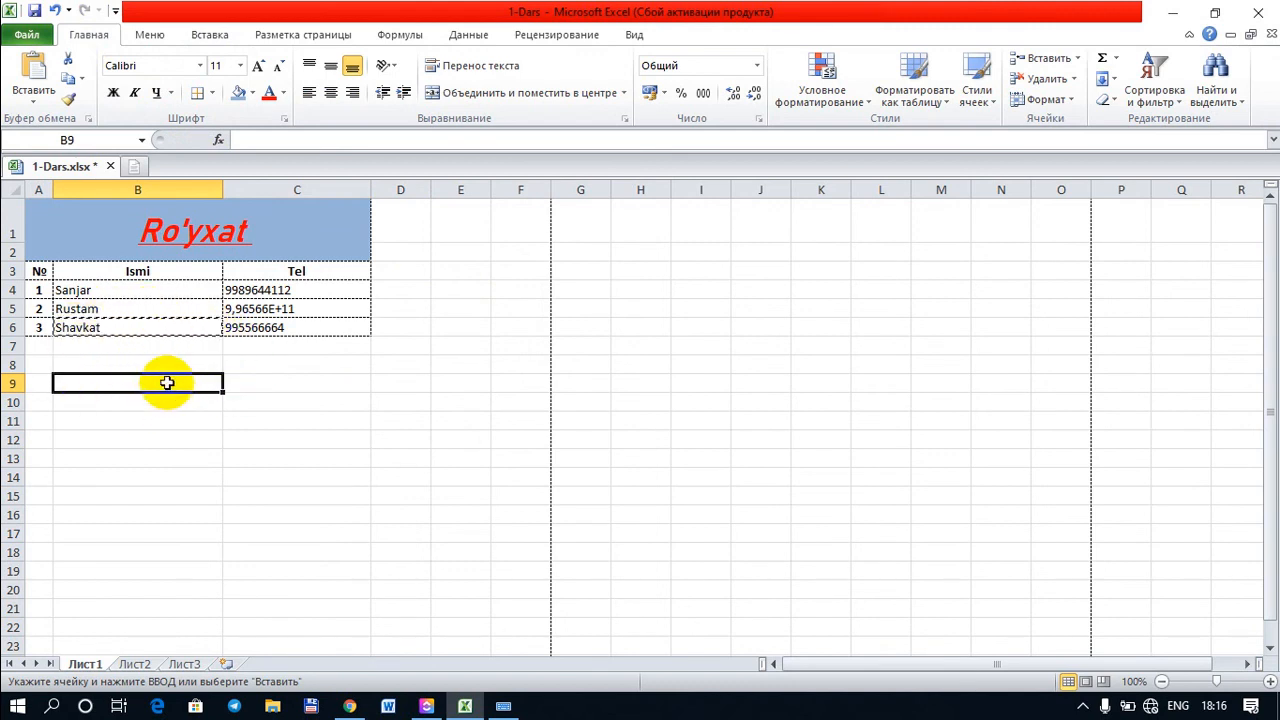
pyautogui.press('Escape')
pyautogui.click(166, 437)
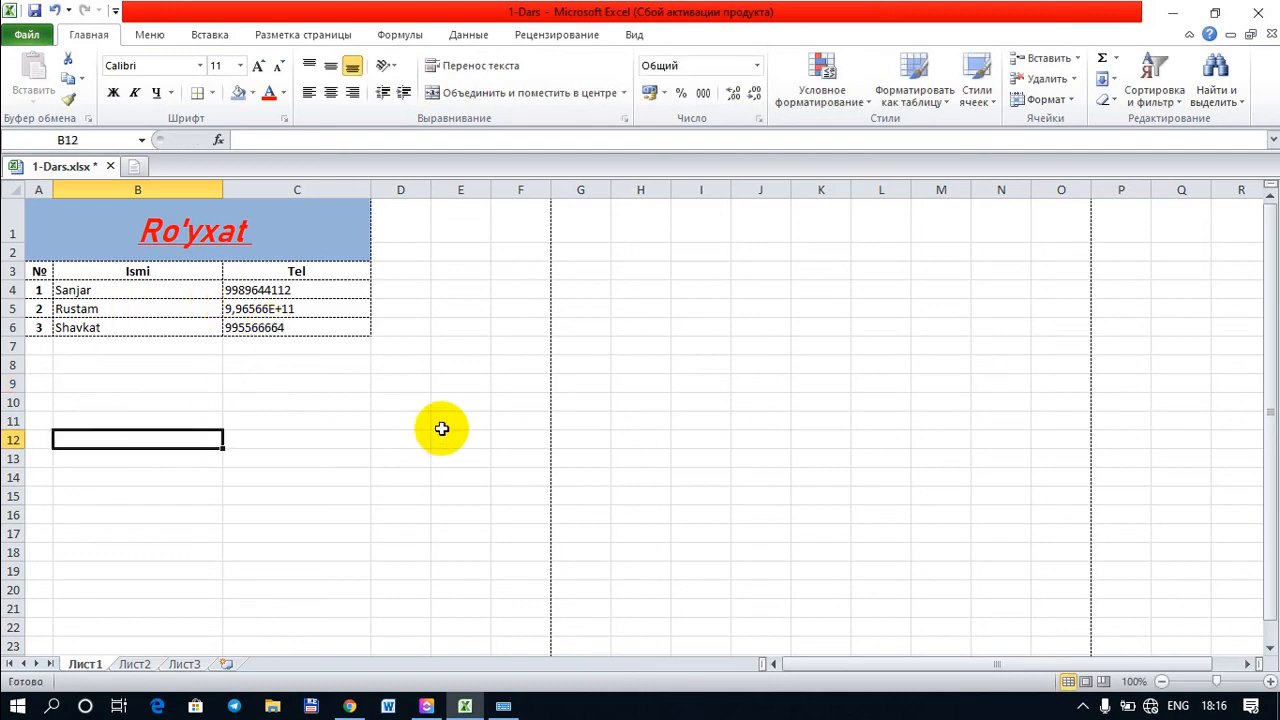